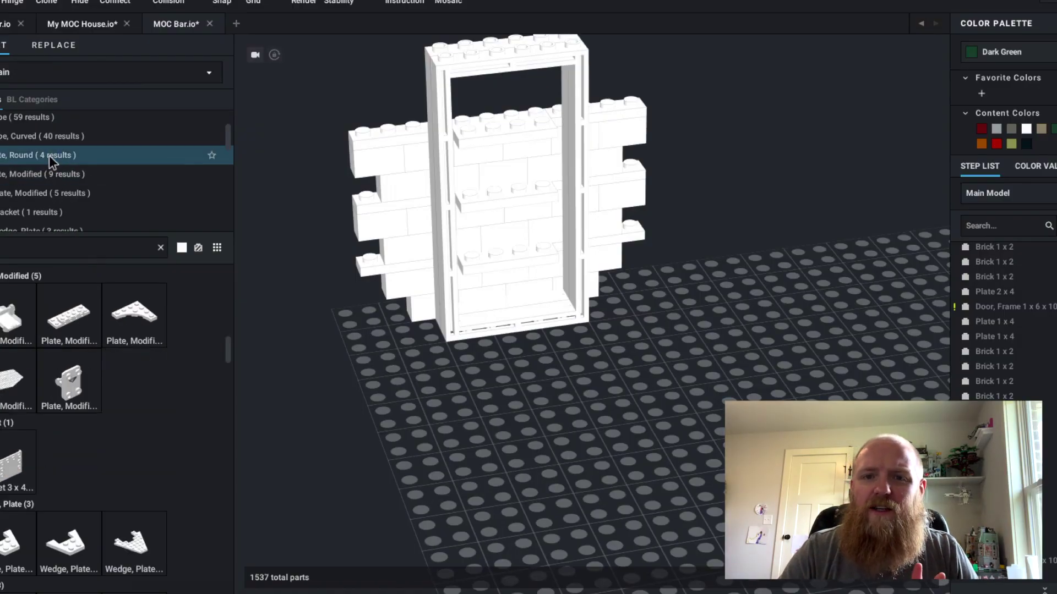
Add a white Plate 4 x 4 as a shelf inside the 1 x 6 x 10 door frame, studded to the brick wall behind
left_click(52, 155)
left_click_drag(12, 316, 502, 266)
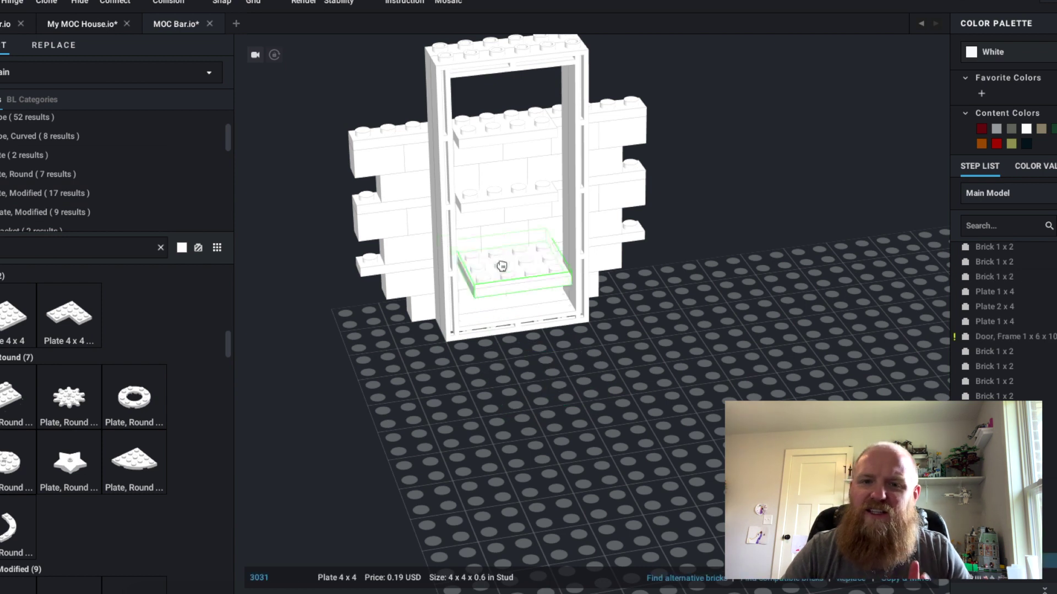
right_click_drag(502, 270, 572, 314)
left_click_drag(435, 376, 529, 187, "alt")
right_click_drag(529, 187, 490, 384)
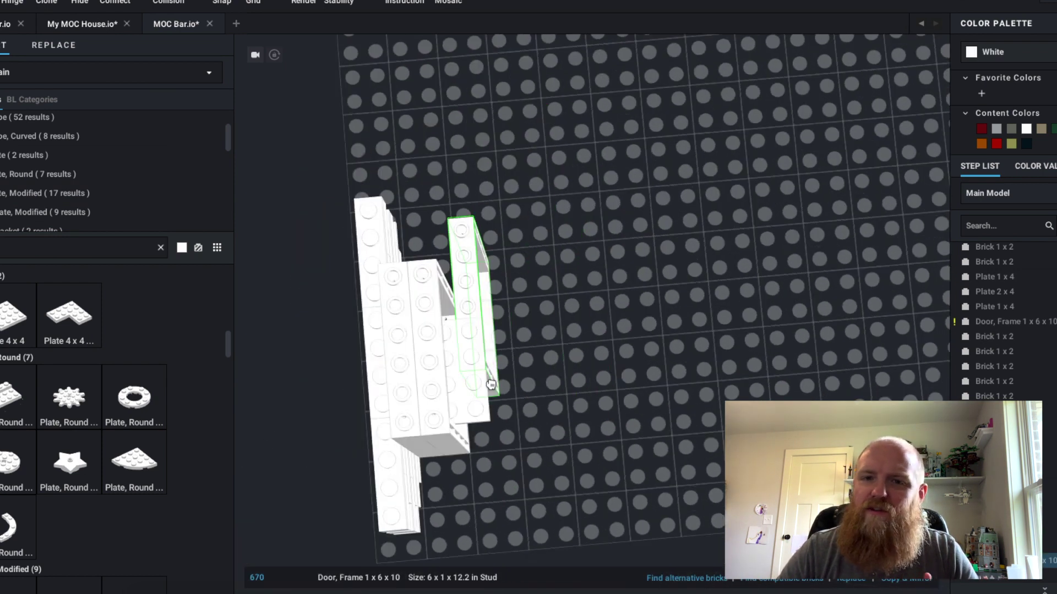
left_click_drag(489, 429, 474, 449)
right_click_drag(474, 448, 583, 350)
Delete the parts that obstruct the shelf layer in the brick wall behind the tall door frame
left_click(584, 350)
key("Delete")
left_click(563, 267)
key("Delete")
left_click(479, 331)
key("Delete")
left_click(625, 359)
key("Delete")
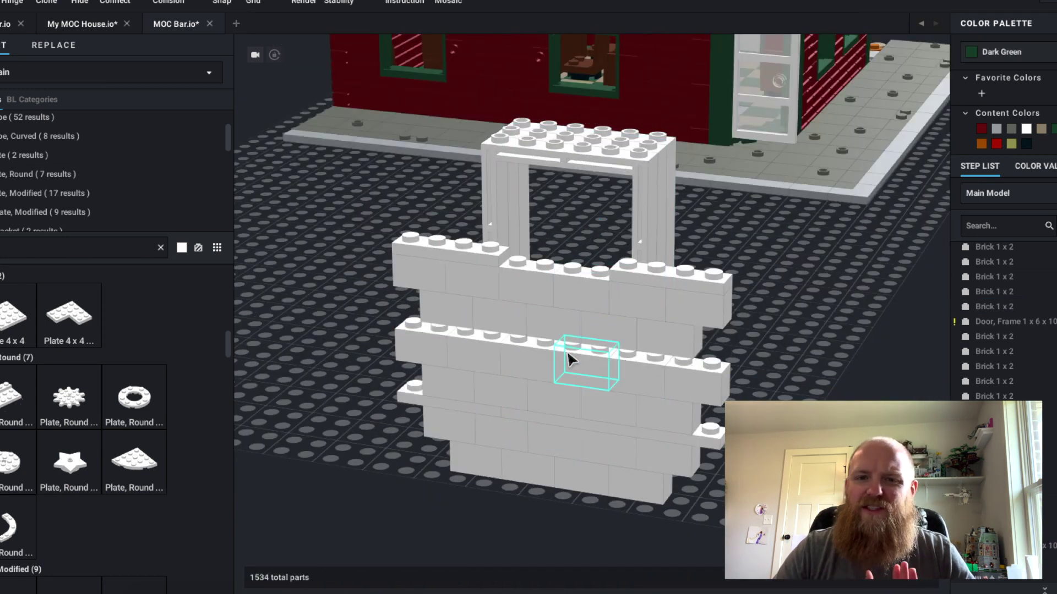
Lower the upper bricks into the gap, try a Plate 4 x 4 on the wall's top course, and undo the last two changes
left_click_drag(460, 314, 459, 326)
left_click_drag(510, 322, 511, 334)
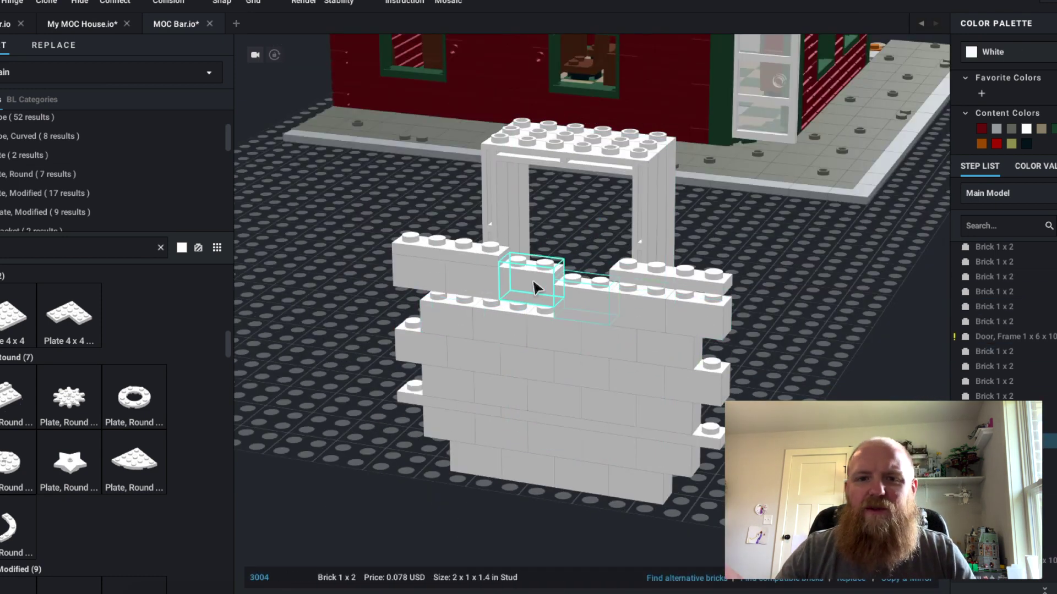
left_click(582, 259)
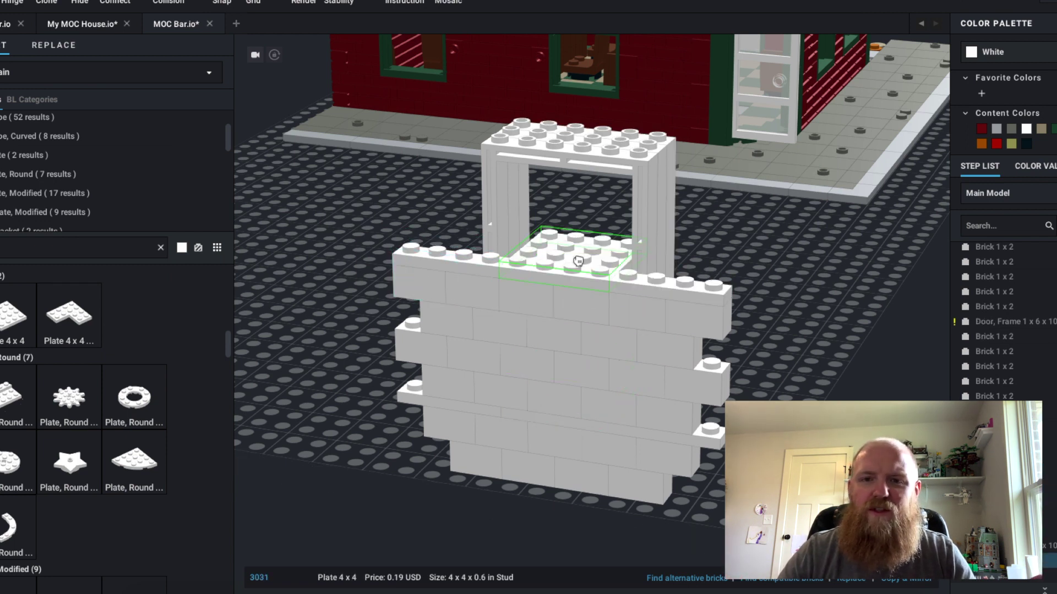
right_click_drag(582, 259, 556, 324)
key("ctrl+z")
key("ctrl+z")
Reposition the Plate 1 x 4 pieces and bricks of the upper course and fit a Plate 4 x 4 as the second shelf
left_click_drag(545, 344, 545, 377)
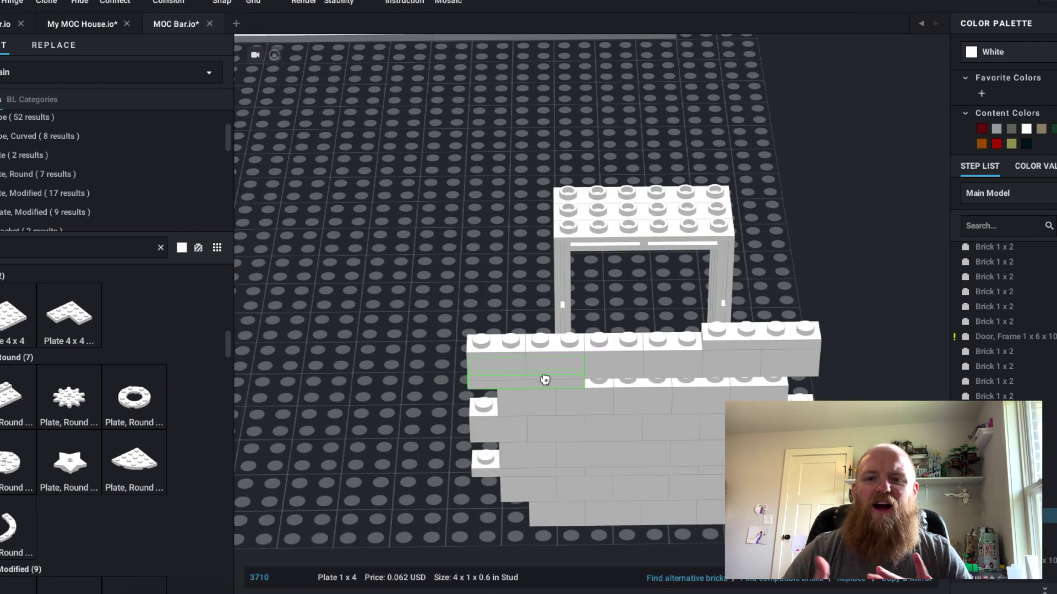
left_click_drag(691, 380, 642, 400)
right_click_drag(642, 399, 620, 494)
left_click_drag(620, 495, 635, 510)
right_click_drag(634, 510, 385, 468)
left_click_drag(386, 467, 533, 180)
right_click_drag(534, 179, 734, 250)
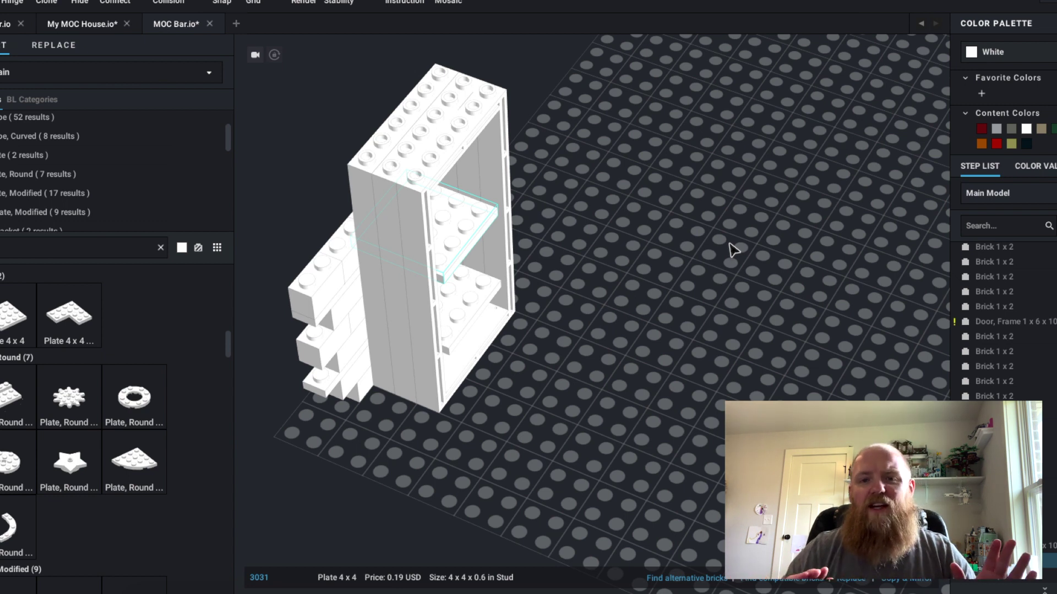
mouse_move(663, 261)
right_mouse_down()
mouse_move(663, 252)
mouse_move(739, 247)
right_mouse_up()
Clone Brick 1 x 2 pieces to stack three more staggered courses on the wall behind the tall frame
left_click(579, 259)
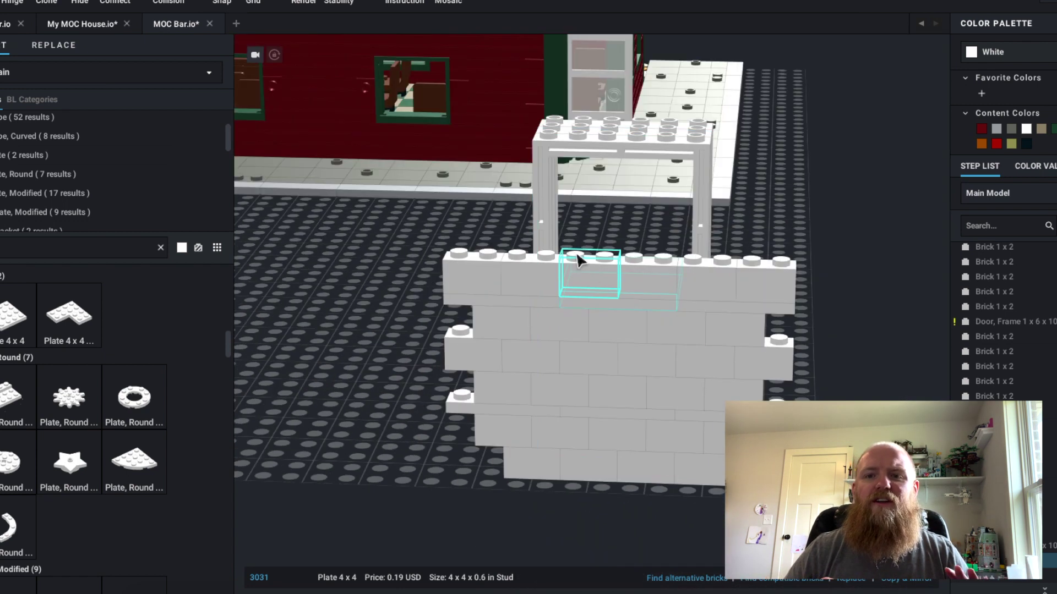
key("c")
left_click(505, 240)
left_click(572, 244)
left_click(624, 242)
left_click(683, 241)
left_click_drag(747, 237, 558, 169)
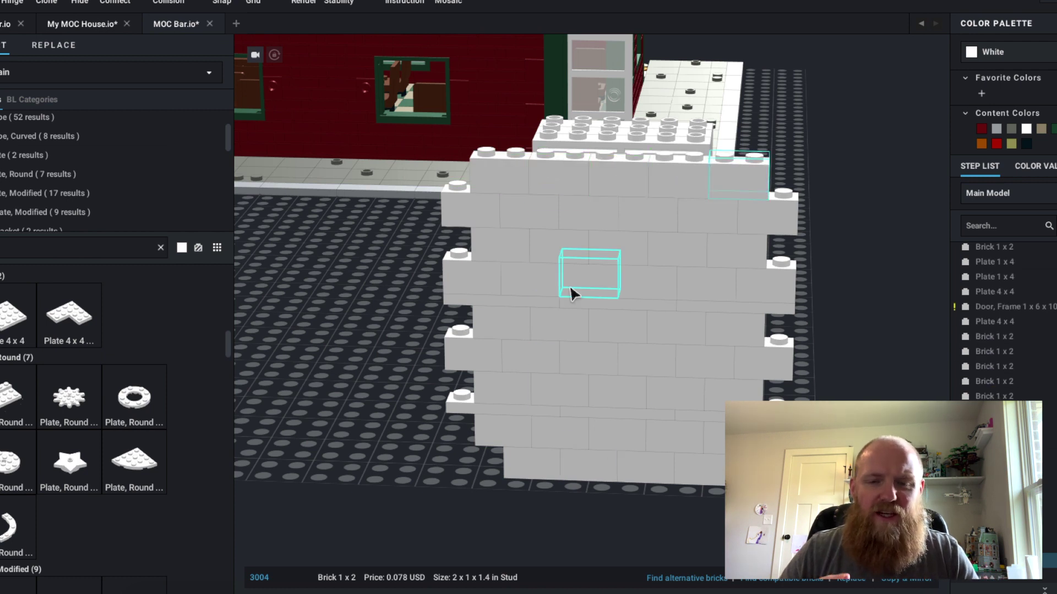
Search the parts for "frame" and place a white Door, Frame 2 x 6 x 7 on the baseplate beside the first wall
right_click_drag(571, 293, 704, 188)
left_click(117, 247)
type("frame")
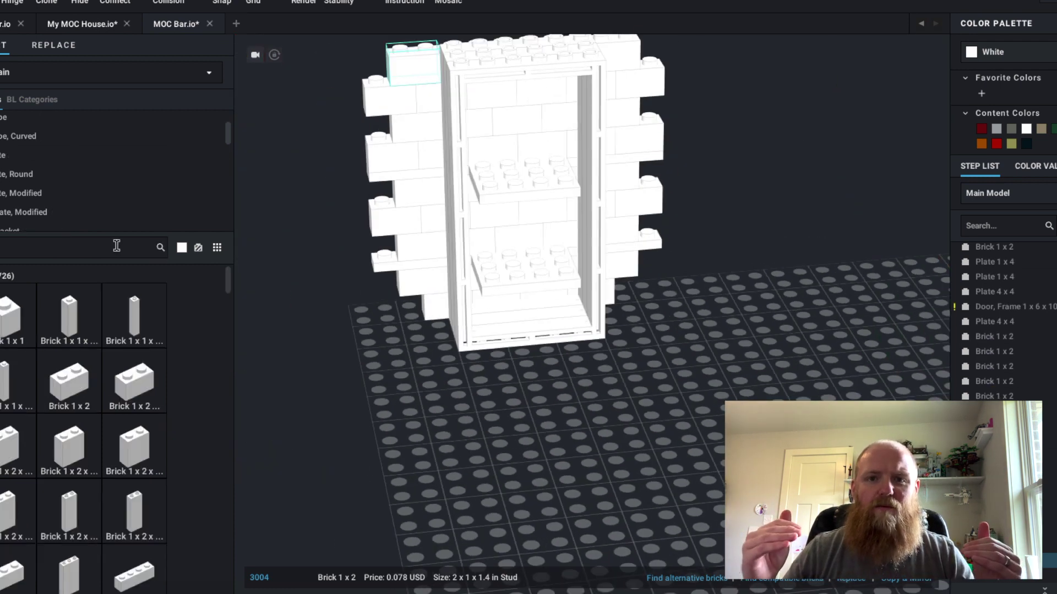
scroll(164, 409, "down", 10)
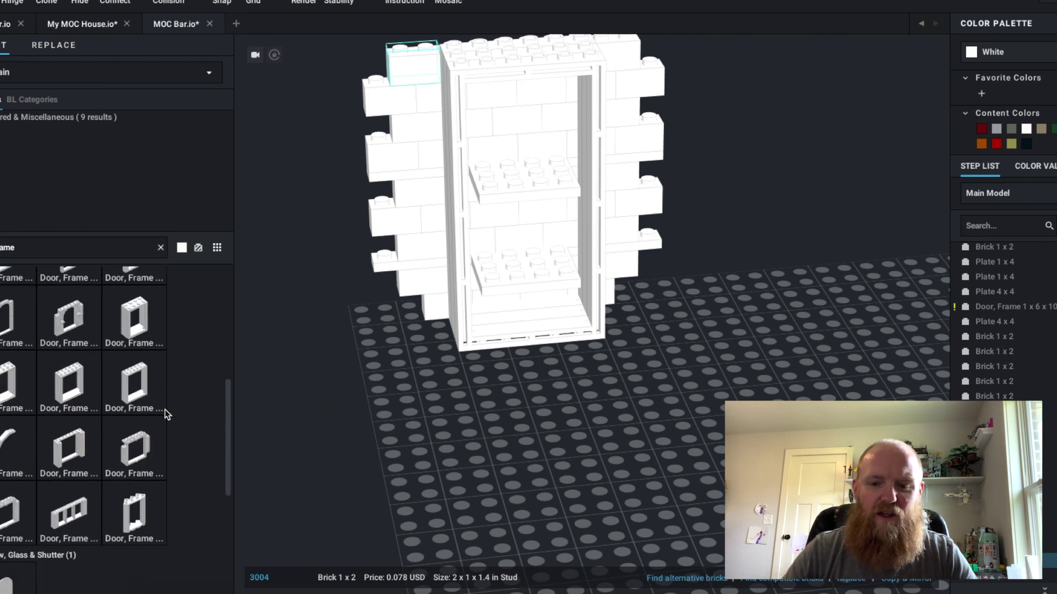
scroll(165, 413, "up", 1)
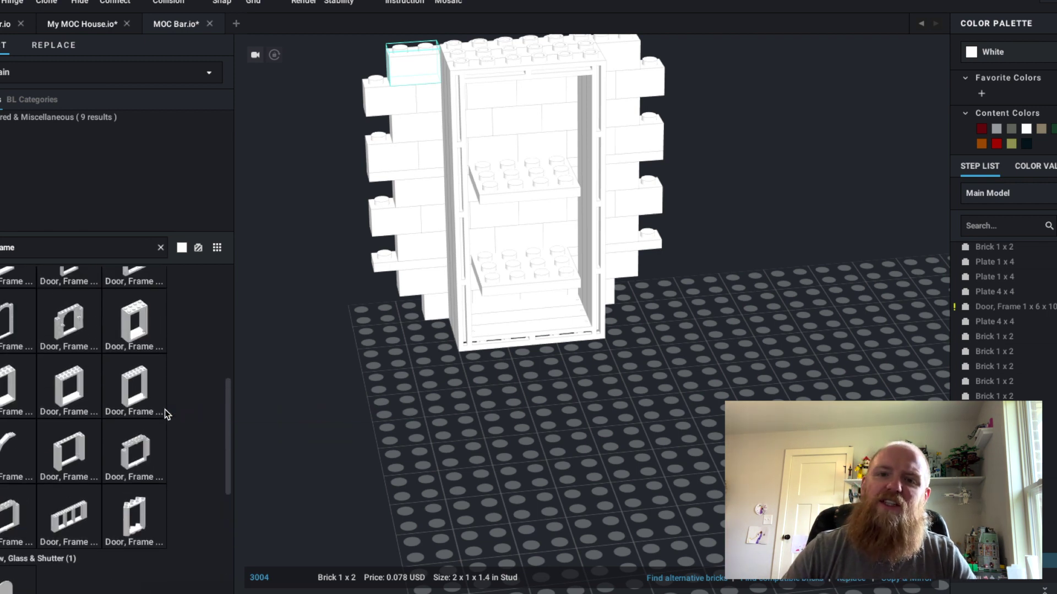
scroll(166, 411, "up", 2)
left_click_drag(68, 377, 763, 135)
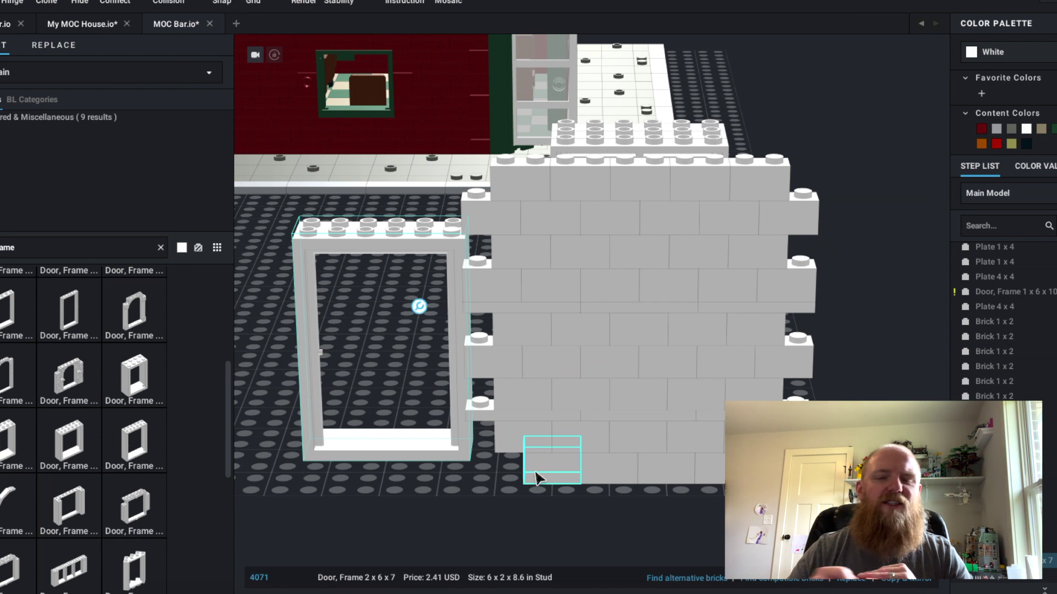
Align the 2 x 6 x 7 door frame and lay two courses of Brick 1 x 2 along its back
left_click(537, 478)
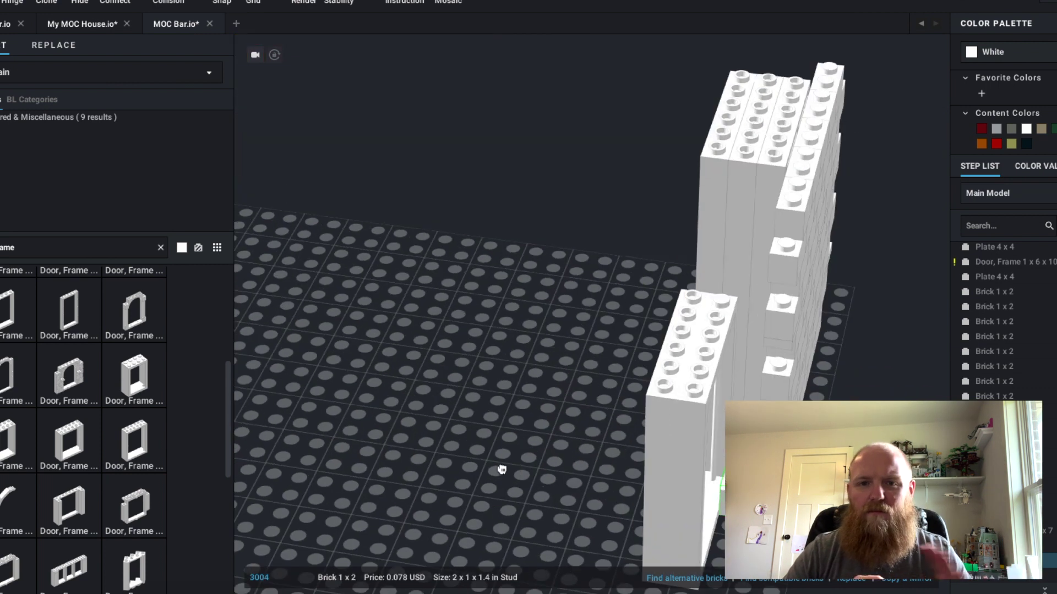
right_click_drag(667, 429, 667, 495)
left_click(632, 441)
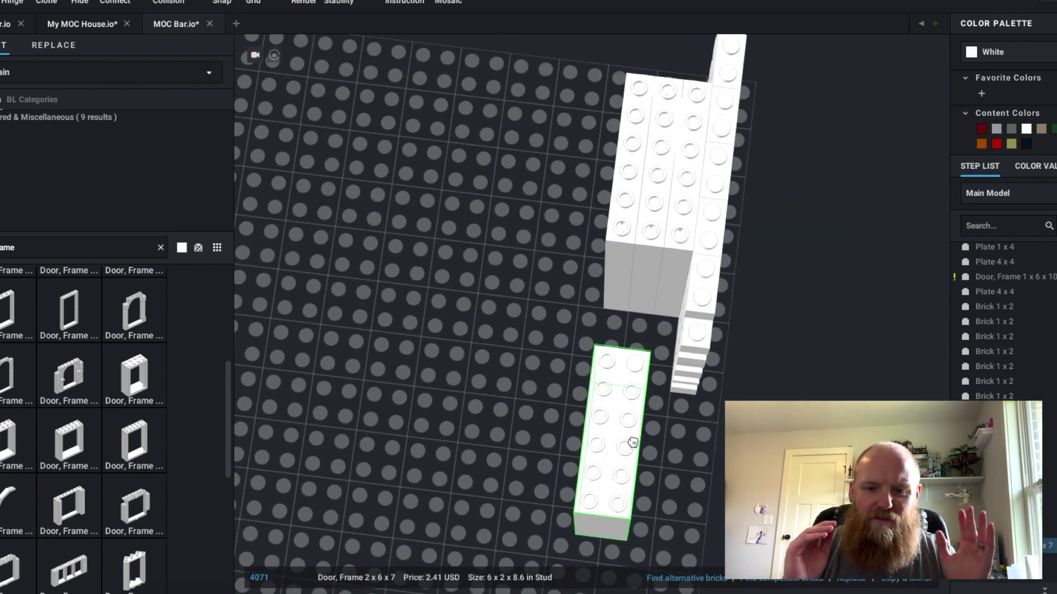
right_click_drag(632, 440, 613, 408)
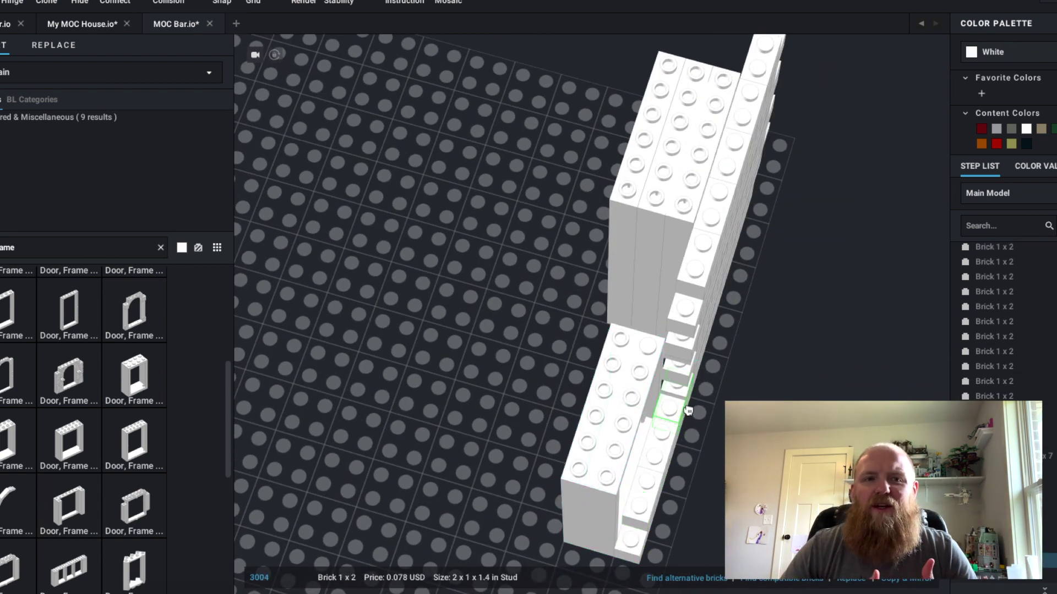
right_click_drag(672, 397, 553, 310)
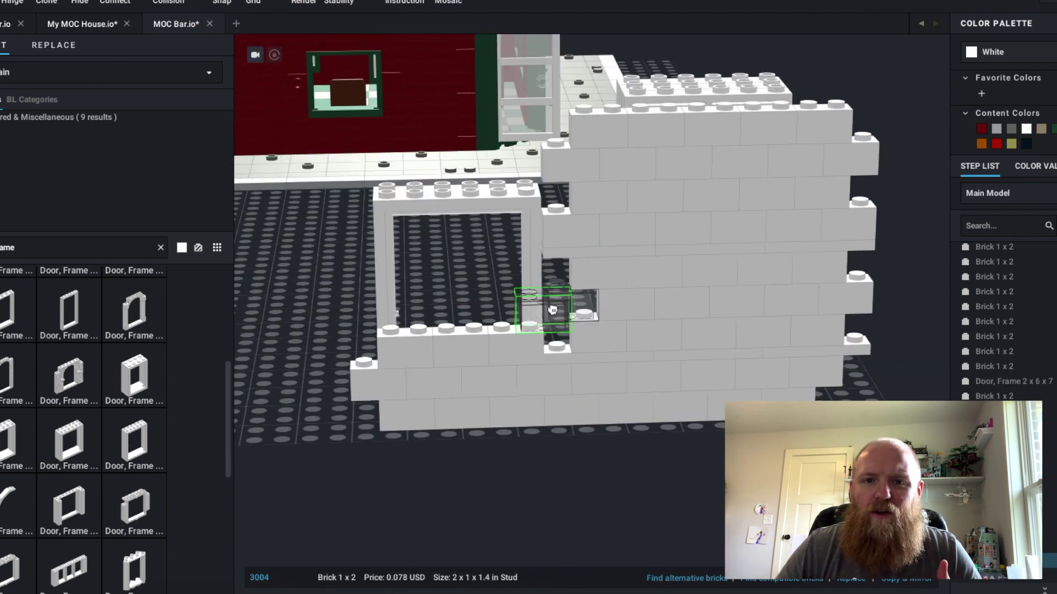
left_click_drag(494, 321, 404, 279)
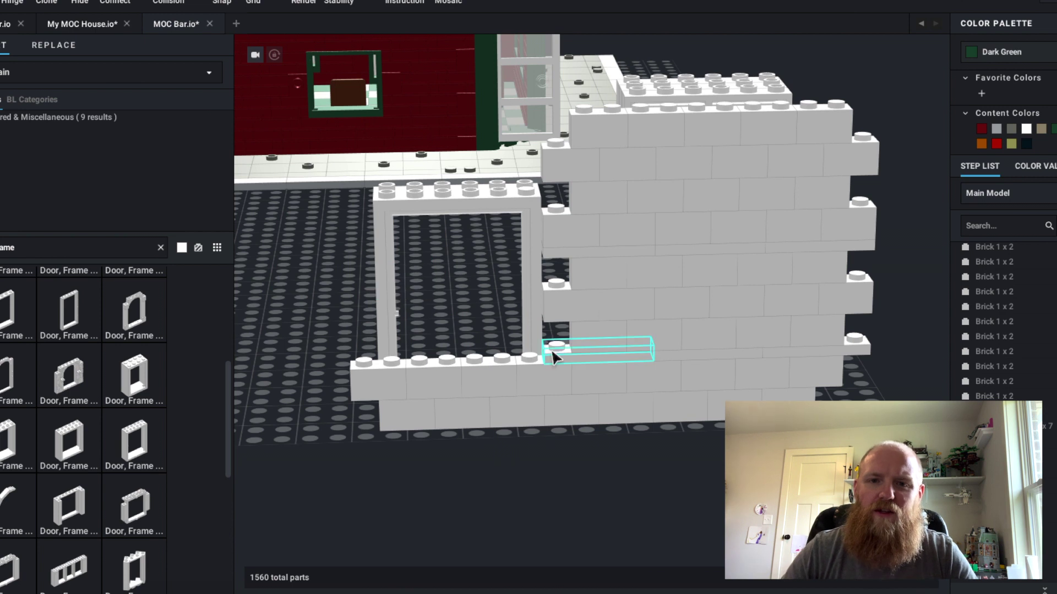
Search the plates for a suitable size and center a Plate 2 x 4 on the second brick course behind the new frame
type("1x5")
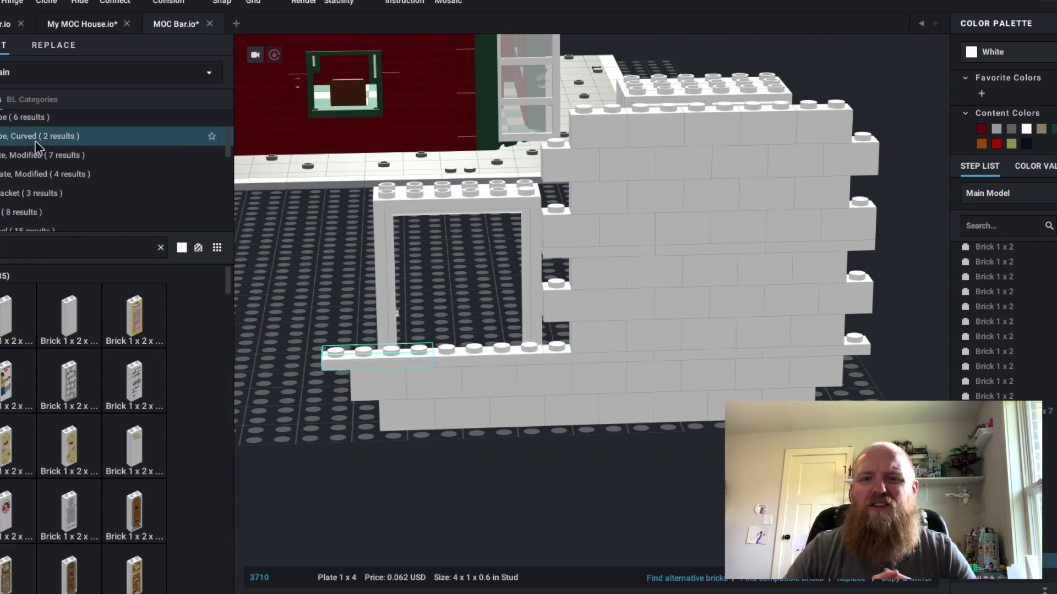
left_click(35, 167)
left_click(41, 242)
key("BackSpace")
type("3")
left_click(32, 174)
left_click(27, 155)
left_click(14, 315)
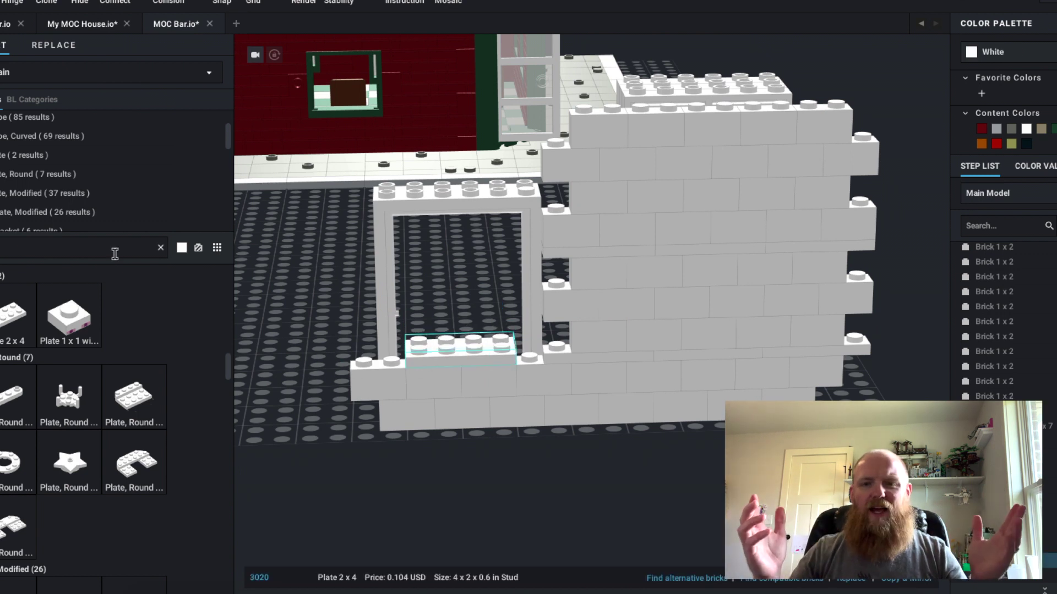
Move the second frame assembly away from the first wall, with a Plate 1 x 4 on each side of its Plate 2 x 4
left_click(160, 247)
left_click(325, 321)
left_click_drag(325, 324, 525, 426)
left_click_drag(524, 424, 460, 455)
right_click_drag(435, 441, 572, 440)
left_click_drag(573, 441, 716, 523)
right_click_drag(716, 523, 713, 556)
left_click_drag(704, 556, 702, 495)
right_click_drag(701, 496, 669, 385)
Stack three staggered courses of Brick 1 x 2 on the plate layer behind the second frame
left_click(611, 484)
left_click(640, 368)
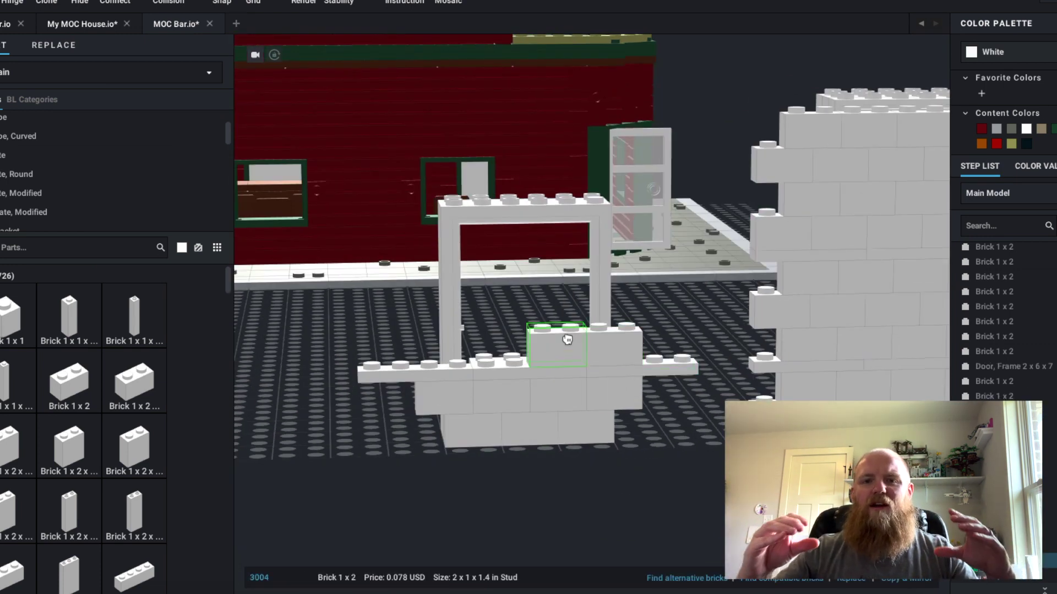
left_click(585, 346)
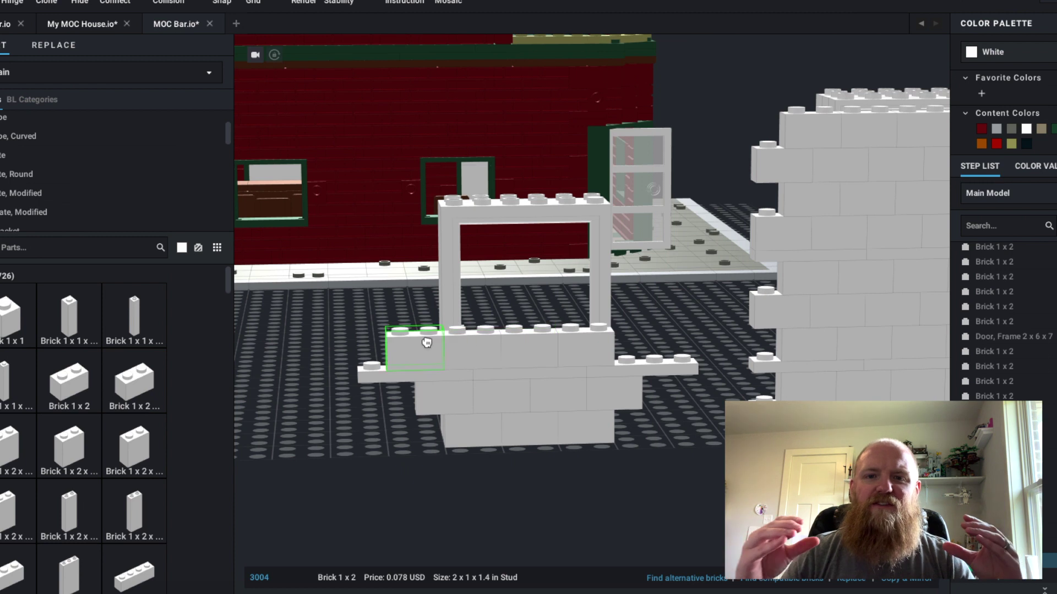
left_click_drag(560, 313, 468, 282)
left_click(588, 279)
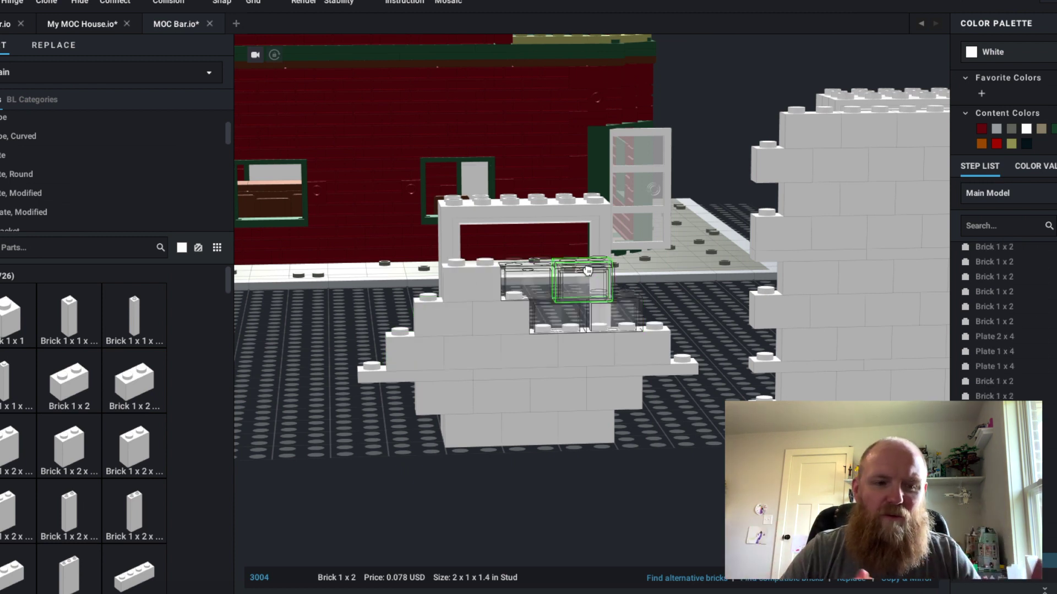
left_click(644, 275)
left_click(425, 288)
Delete the Brick 1 x 2 pieces in the course directly below the second wall's plate layer
right_click_drag(386, 381, 686, 357)
scroll(687, 357, "down", 2)
left_click(592, 480)
key("Delete")
left_click(644, 486)
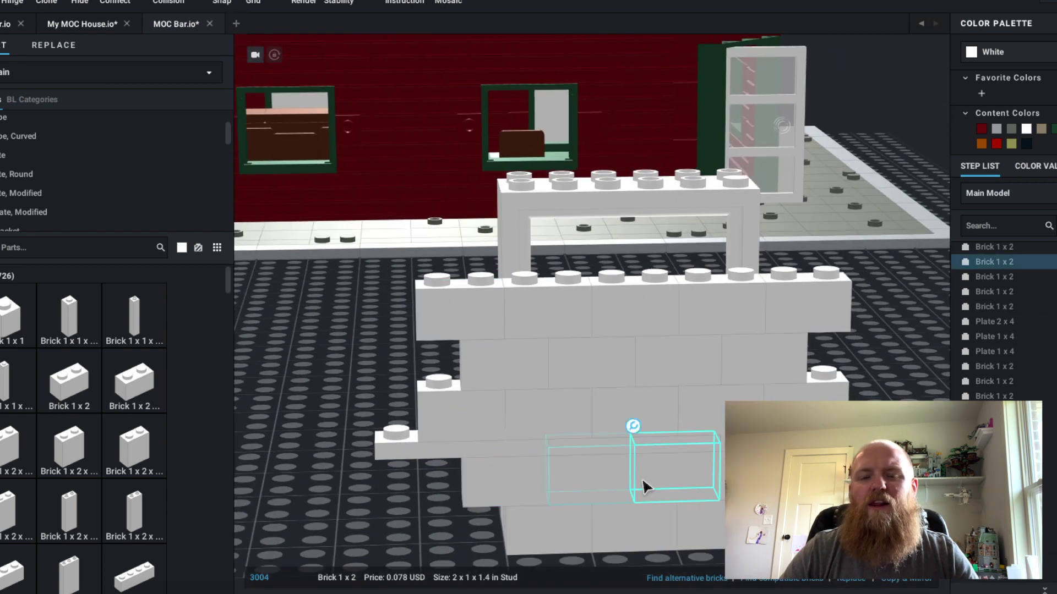
key("Delete")
left_click(513, 478)
key("Delete")
Lower the plate layer and the two brick courses above it to close the gap in the second wall
left_click_drag(500, 447, 503, 488)
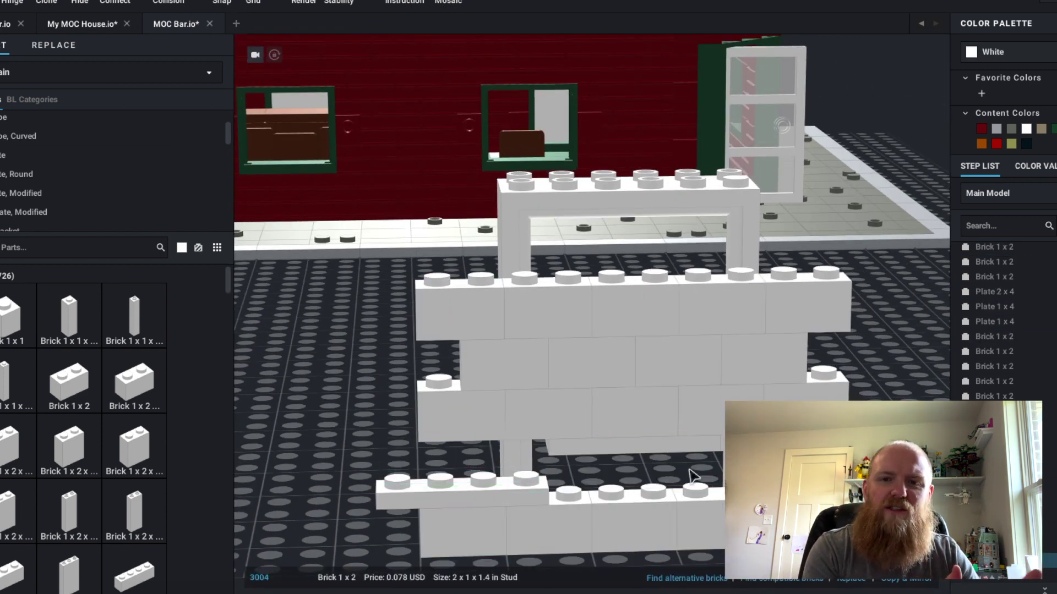
left_click_drag(691, 447, 691, 493)
left_click_drag(765, 445, 765, 491)
left_click_drag(782, 419, 782, 469)
left_click_drag(707, 423, 708, 473)
left_click_drag(649, 425, 450, 440)
left_click_drag(493, 384, 493, 434)
left_click_drag(592, 366, 591, 415)
left_click_drag(681, 364, 682, 414)
left_click_drag(765, 362, 765, 411)
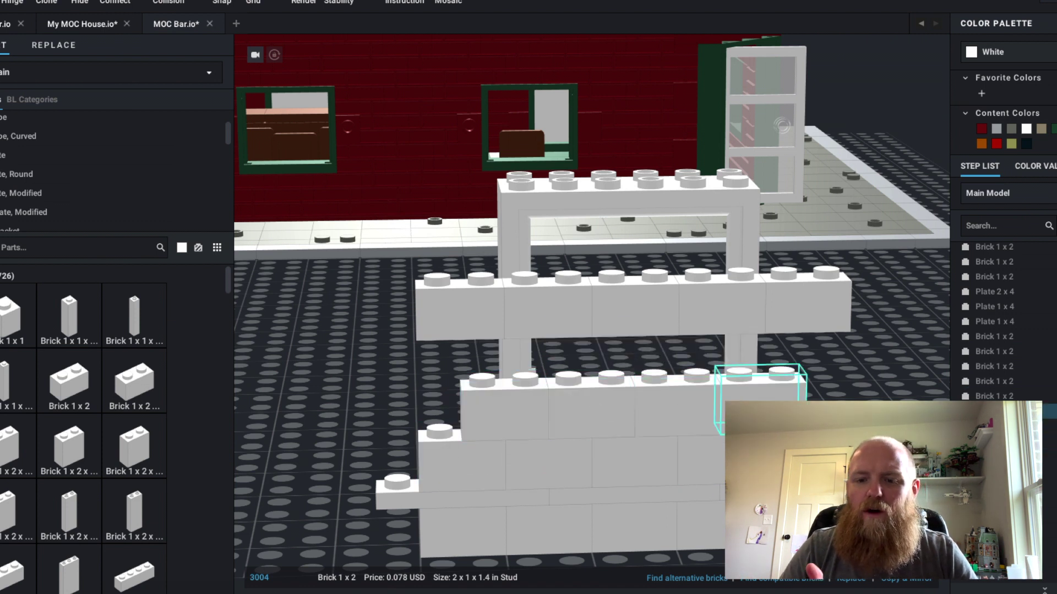
Widen the upper lowered course with a Brick 1 x 2 at each end and paste Plate 1 x 4 pieces on top
key("ctrl+v")
left_click(805, 390)
key("ctrl+v")
left_click(477, 384)
key("ctrl+v")
left_click(421, 415)
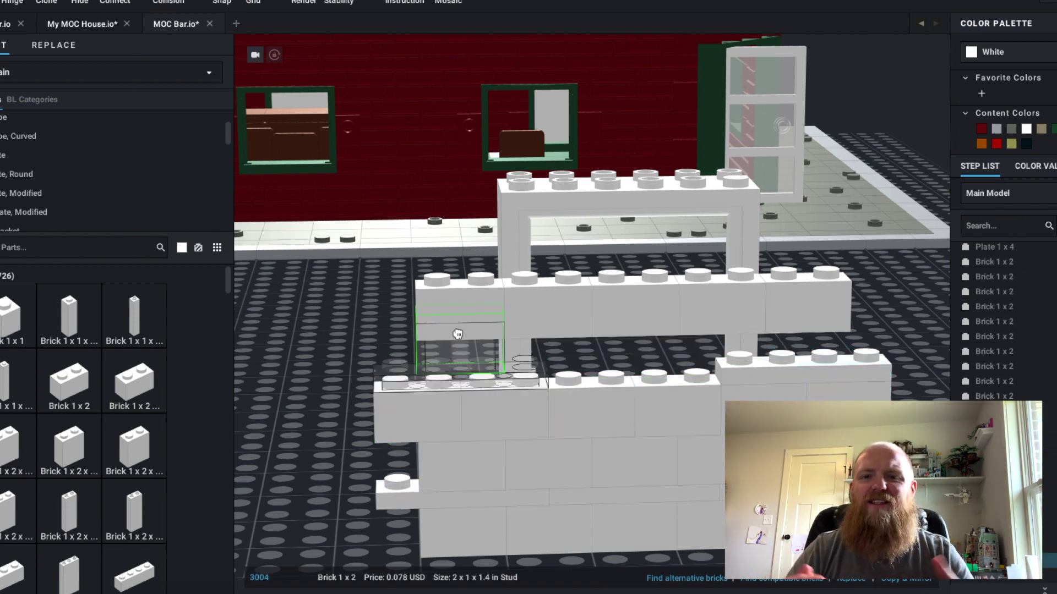
key("Escape")
Paste a Plate 2 x 4 in the middle of the new plate layer and lower the floating brick course onto it
left_click(453, 318)
left_click_drag(453, 318, 453, 353)
left_click_drag(777, 299, 778, 331)
left_click(630, 497)
key("ctrl+v")
left_click(625, 377)
left_click_drag(548, 316, 548, 350)
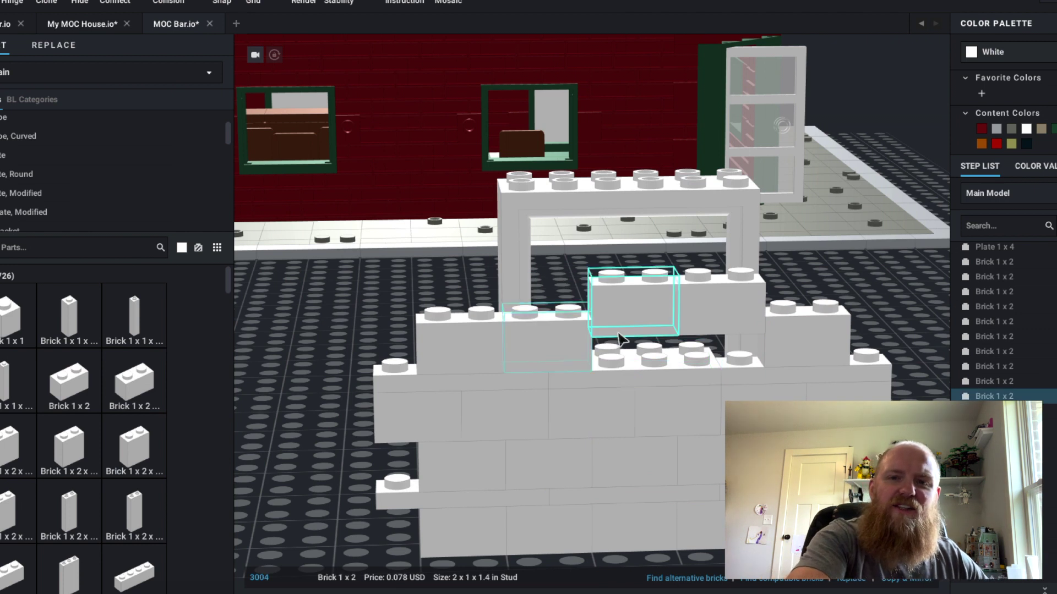
left_click_drag(620, 325, 621, 359)
left_click_drag(705, 319, 706, 354)
Paste a course of six Brick 1 x 2 pieces across the top of the second wall
key("ctrl+v")
left_click(468, 286)
left_click(405, 289)
left_click(606, 283)
left_click(683, 281)
left_click(767, 277)
left_click(842, 274)
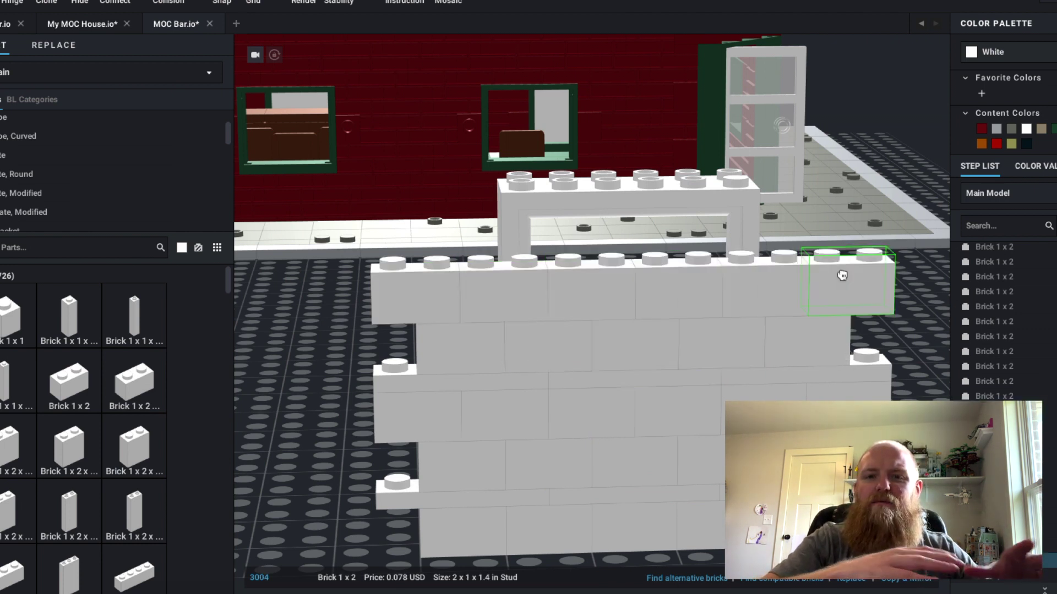
Stack a staggered course of five Brick 1 x 2 pieces on top of the six-brick course
left_click(804, 236)
left_click(724, 238)
left_click(633, 240)
left_click(552, 249)
left_click(462, 251)
Try a layer of Plate 1 x 4 pieces on top of the second wall's five-brick course
left_click(461, 380)
key("ctrl+v")
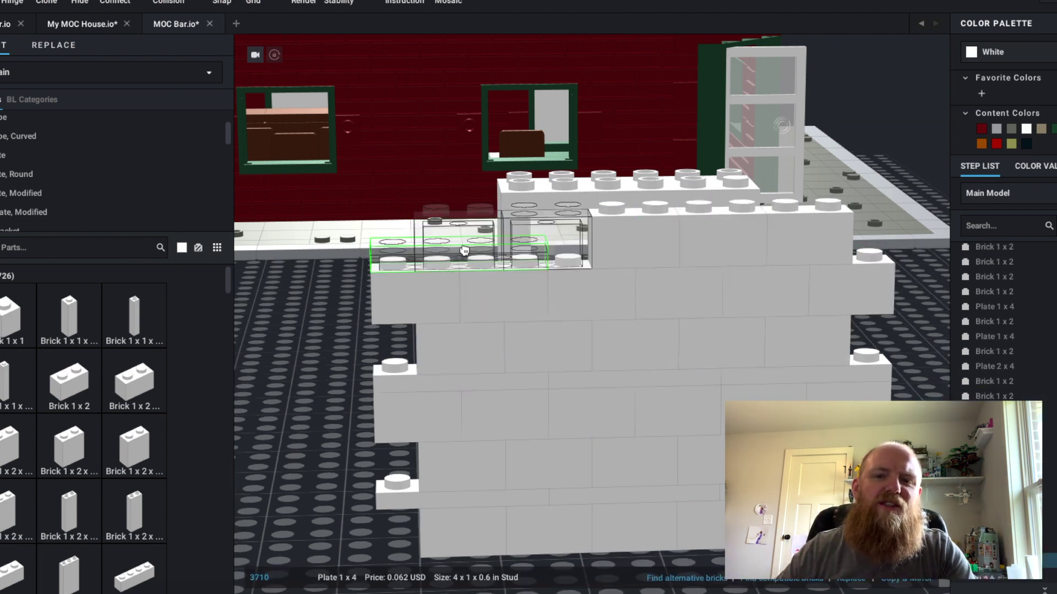
left_click(666, 201)
key("Escape")
scroll(668, 200, "down", 2)
right_click_drag(668, 200, 787, 248)
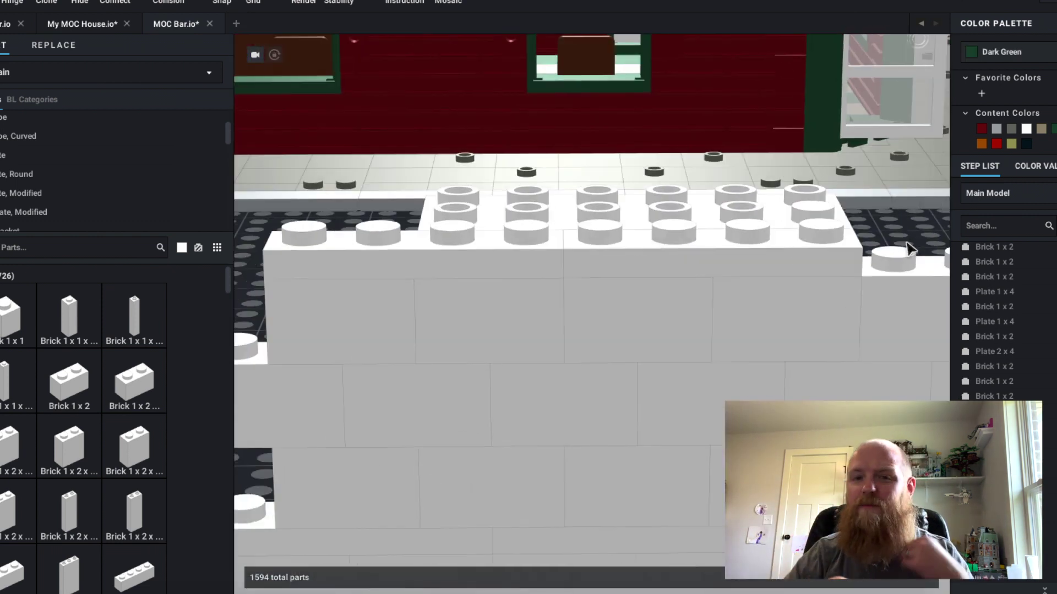
Rework the second wall's top course, placing Brick 1 x 2 pieces around a centered Plate 2 x 4 shelf
left_click_drag(531, 337, 623, 331)
left_click(448, 307)
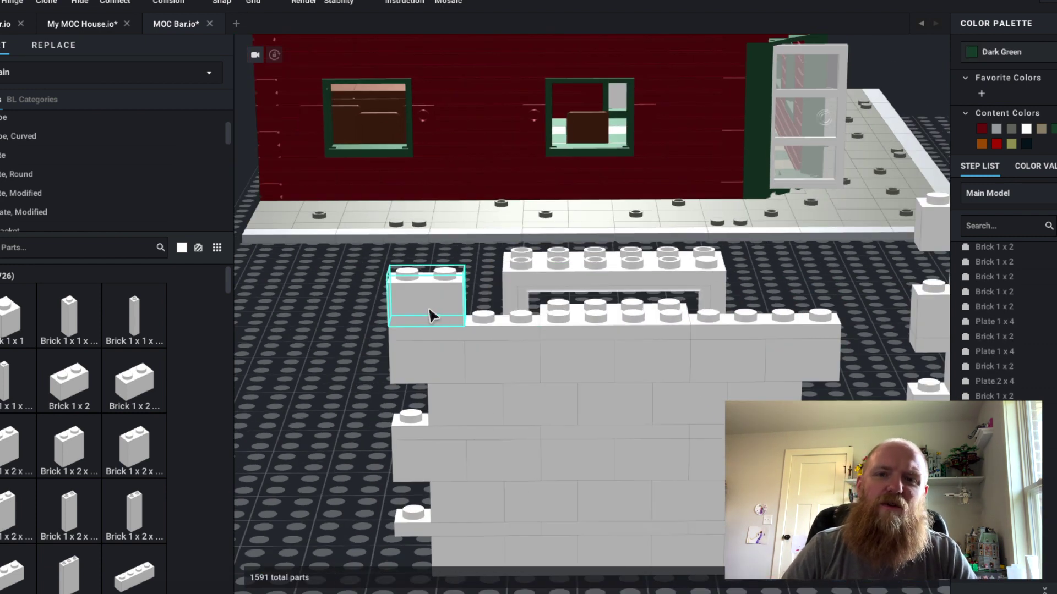
left_click_drag(433, 317, 456, 312)
left_click_drag(645, 303, 683, 301)
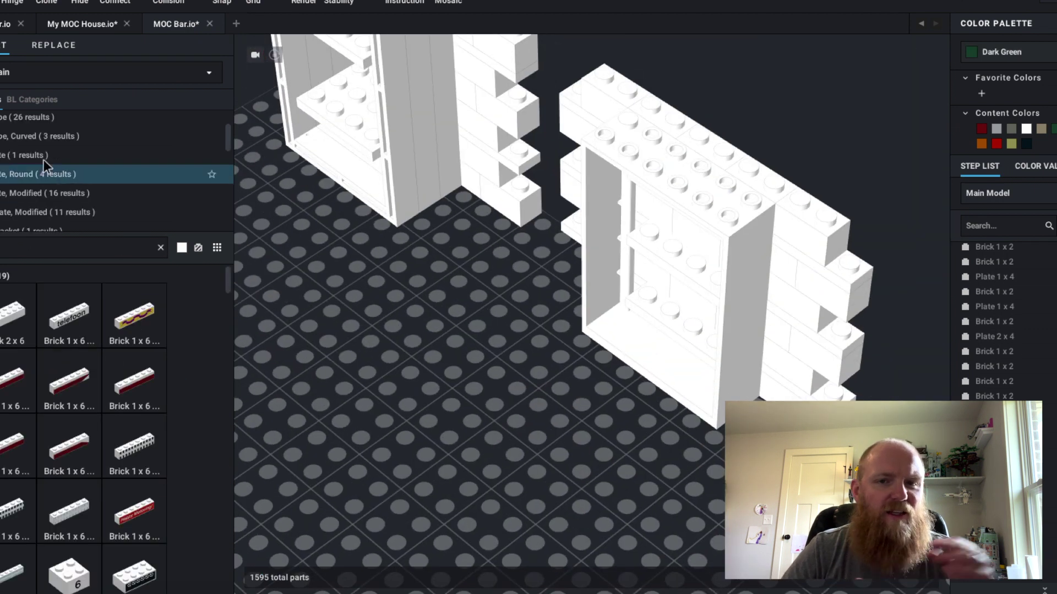
Examine the second wall's door frame and both shelf walls beside the bar building
left_click(658, 358)
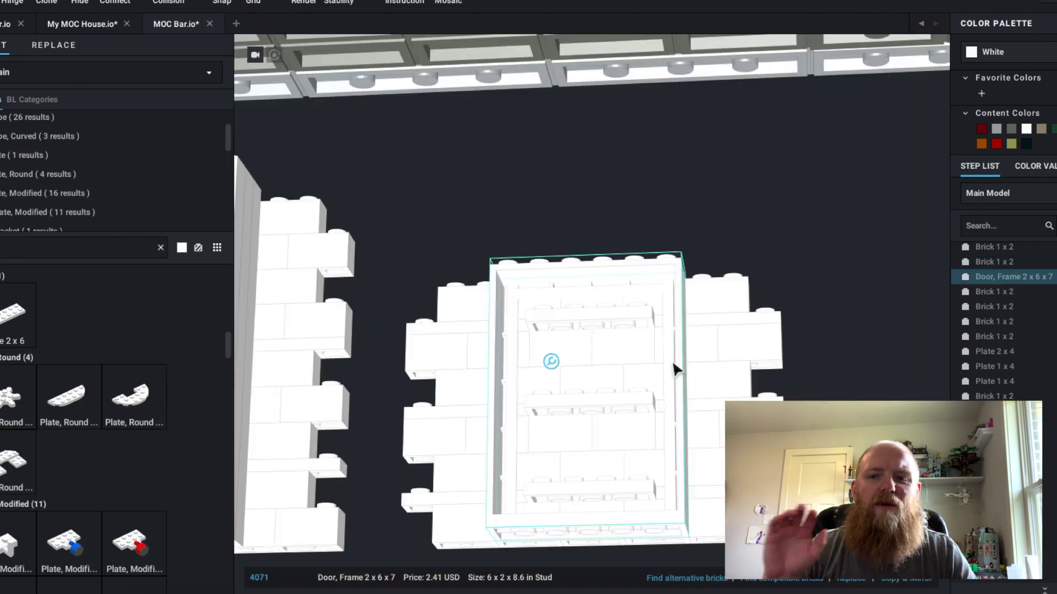
right_click_drag(675, 367, 677, 373)
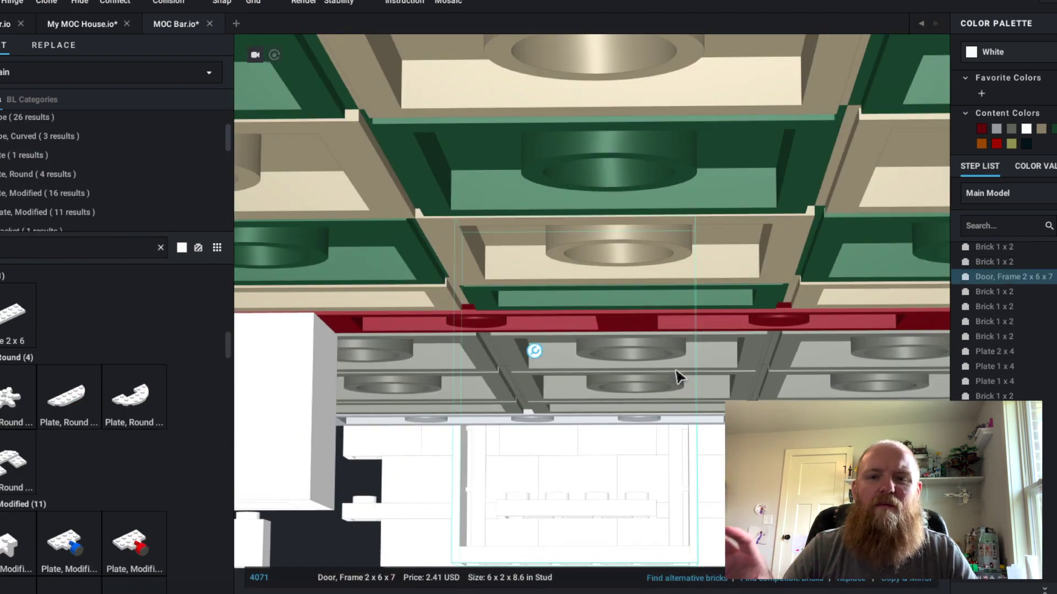
scroll(675, 368, "down", 5)
left_click(590, 443)
right_click_drag(590, 443, 482, 445)
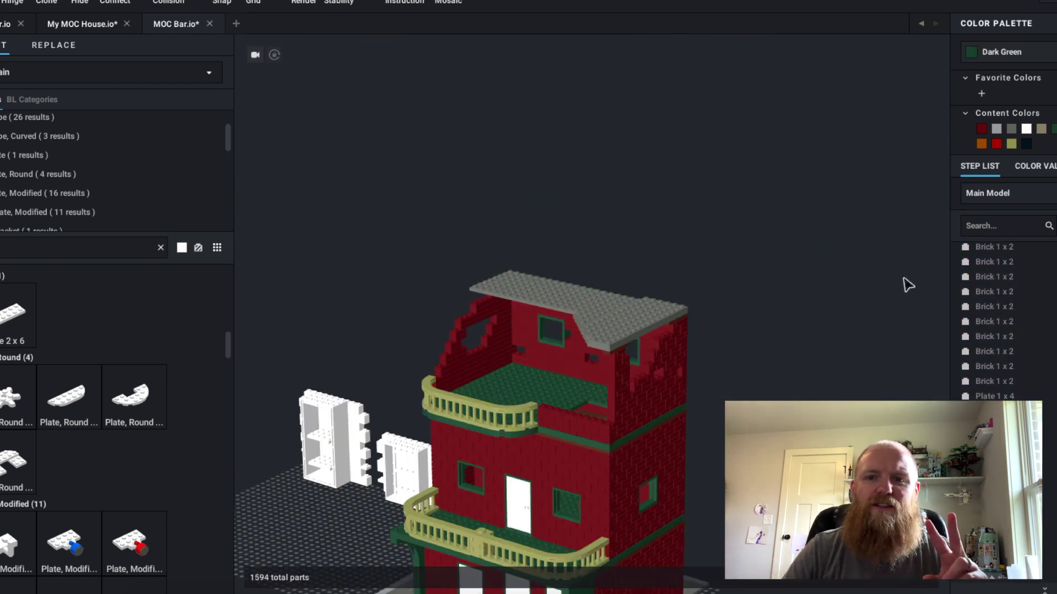
middle_click_drag(922, 502, 798, 391)
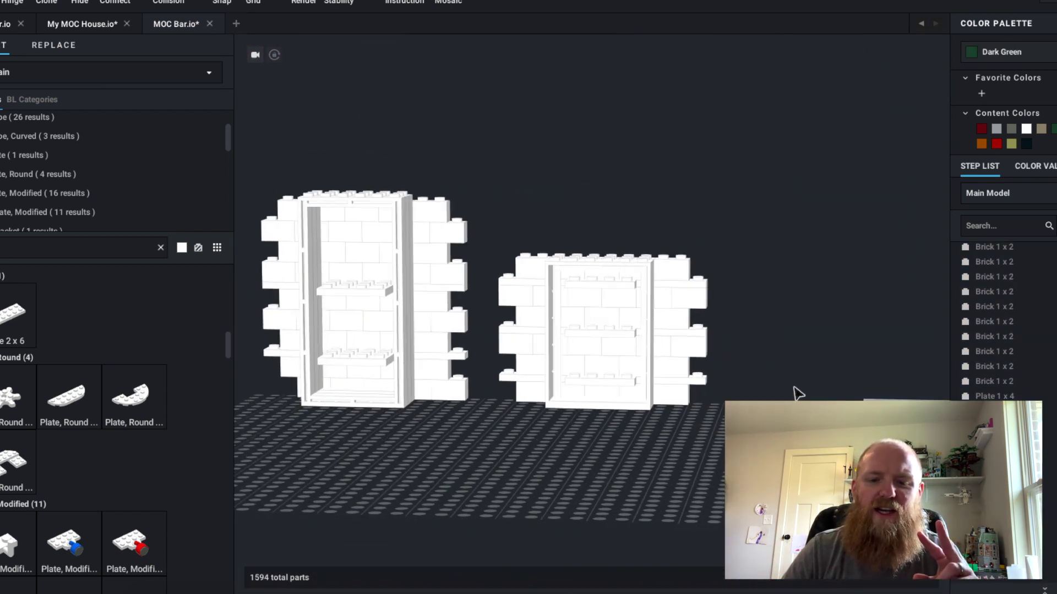
Pull the door frame forward out of the second wall and fit a Plate 2 x 6 to its base
scroll(798, 391, "up", 3)
left_click_drag(13, 326, 592, 473)
left_click_drag(593, 427, 594, 467)
left_click_drag(759, 505, 638, 469)
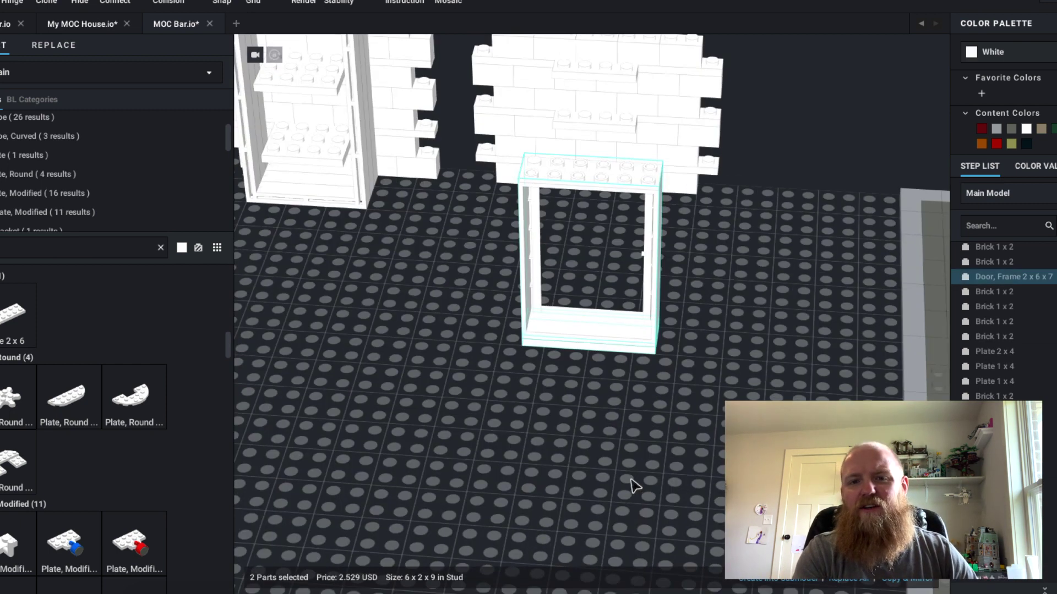
Move the door frame with its Plate 2 x 6 to the open area on the far side of the taller wall
left_click_drag(589, 259, 597, 147)
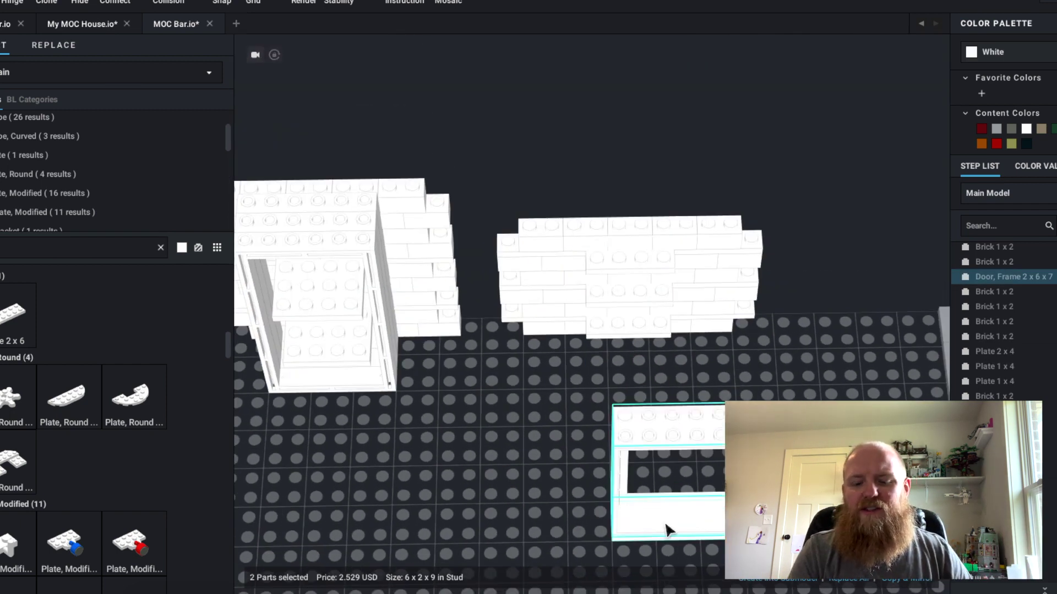
left_click_drag(667, 533, 619, 343)
right_click_drag(619, 330, 625, 394)
left_click_drag(637, 207, 243, 224)
scroll(632, 248, "down", 4)
right_click_drag(243, 224, 253, 230)
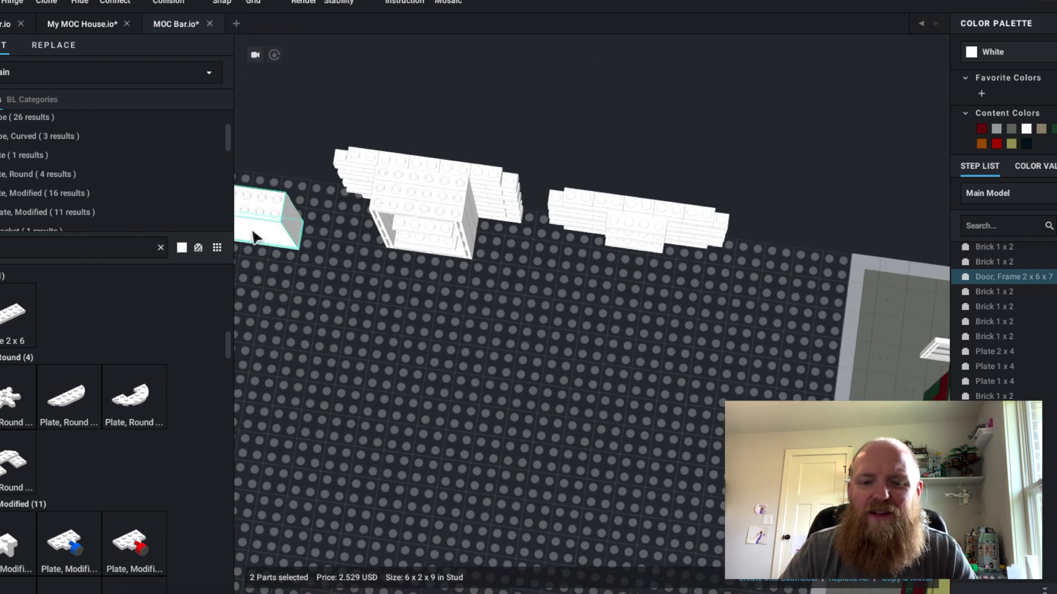
middle_click_drag(252, 230, 561, 279)
left_click_drag(615, 335, 571, 314)
scroll(570, 314, "down", 2)
middle_click_drag(570, 314, 462, 345)
Move the second wall's bricks and shelves together onto the back of the relocated door frame
left_click_drag(893, 292, 746, 352)
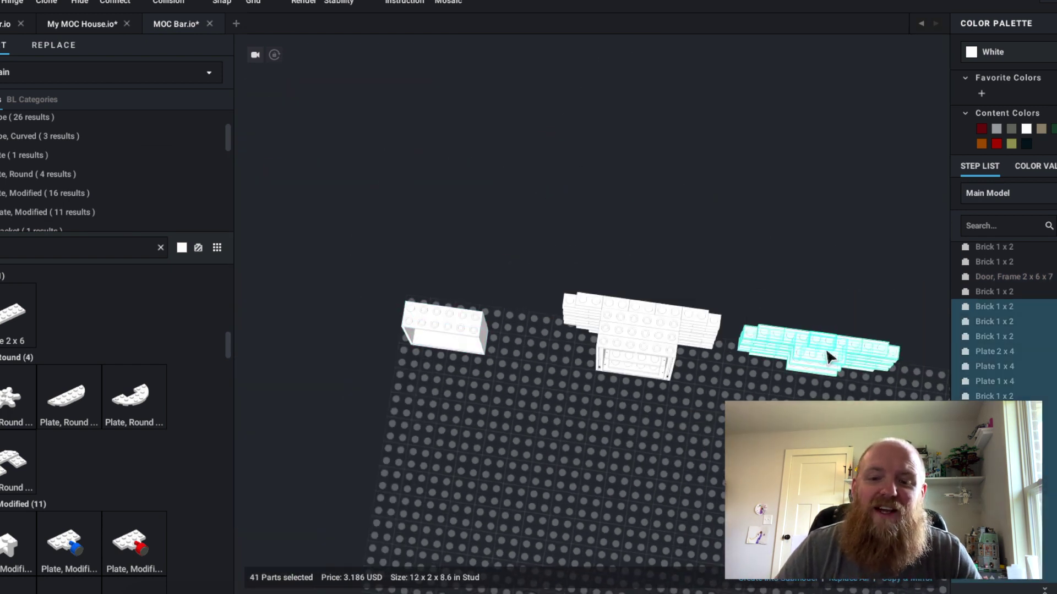
left_click_drag(827, 348, 462, 302)
right_click_drag(463, 302, 464, 256)
left_click_drag(454, 439, 451, 446)
left_click(478, 380)
Add a layer of three Plate 1 x 4 pieces across the top of the second wall
right_click_drag(478, 380, 616, 440)
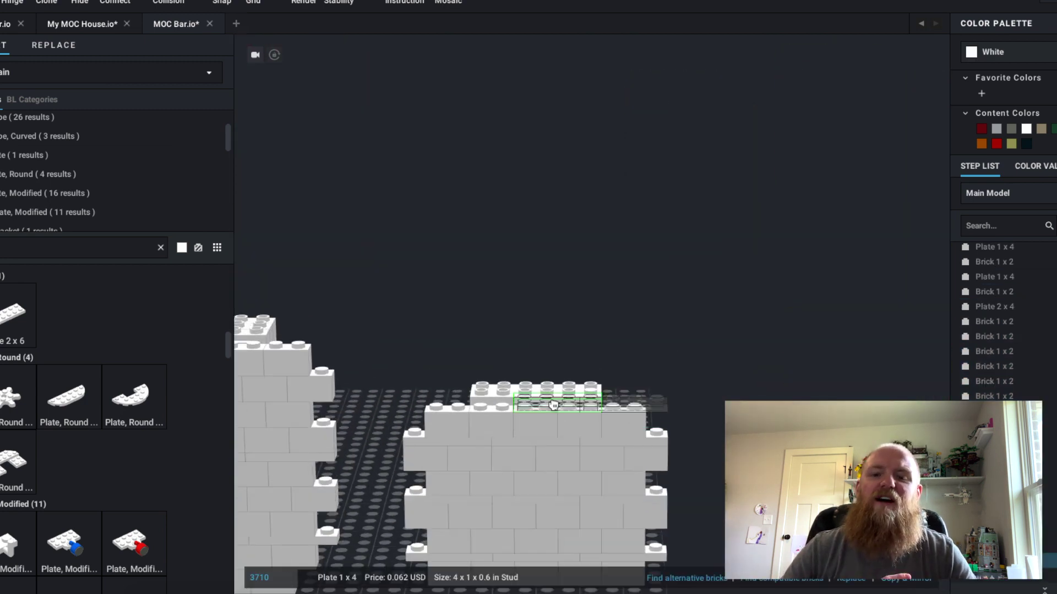
left_click_drag(553, 405, 453, 411, "alt")
scroll(686, 338, "down", 2)
right_click_drag(687, 338, 735, 343)
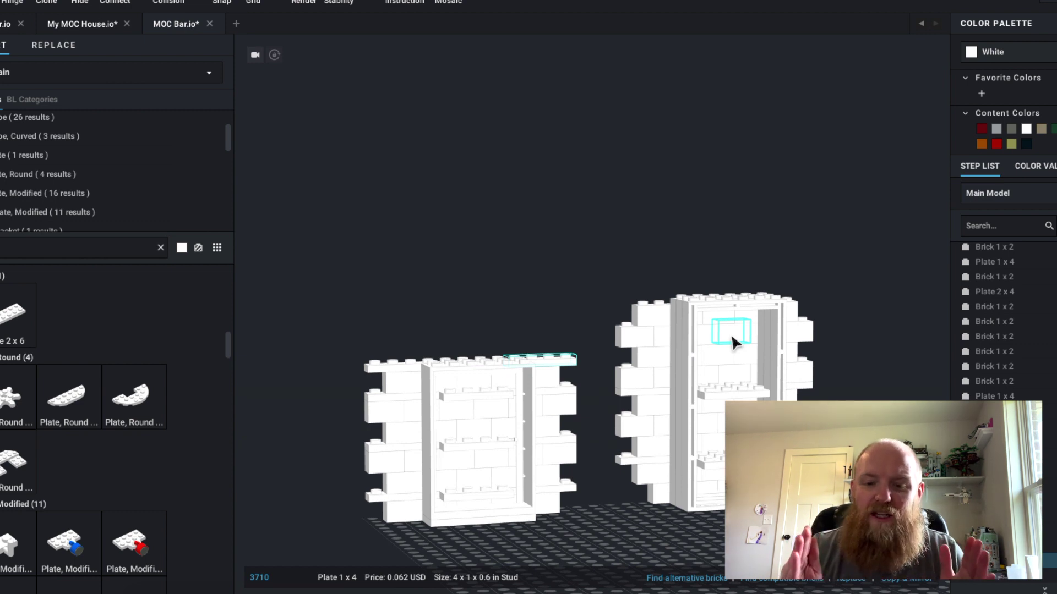
right_click_drag(490, 264, 513, 280)
left_click(513, 280)
Clear the part search and browse the library through the Technic categories to the bar parts
left_click(162, 247)
scroll(141, 200, "down", 5)
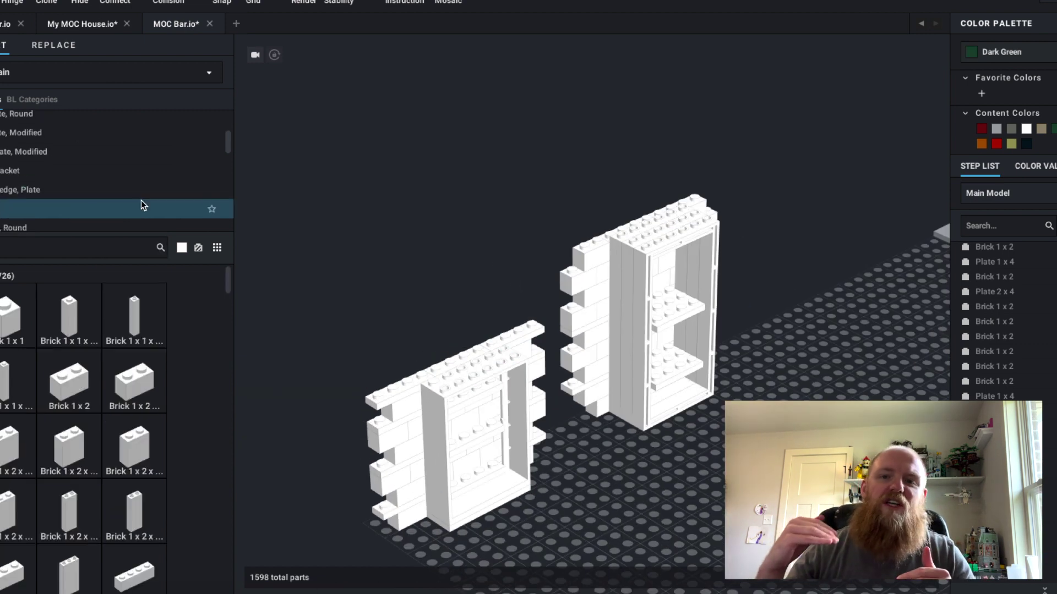
scroll(124, 372, "down", 20)
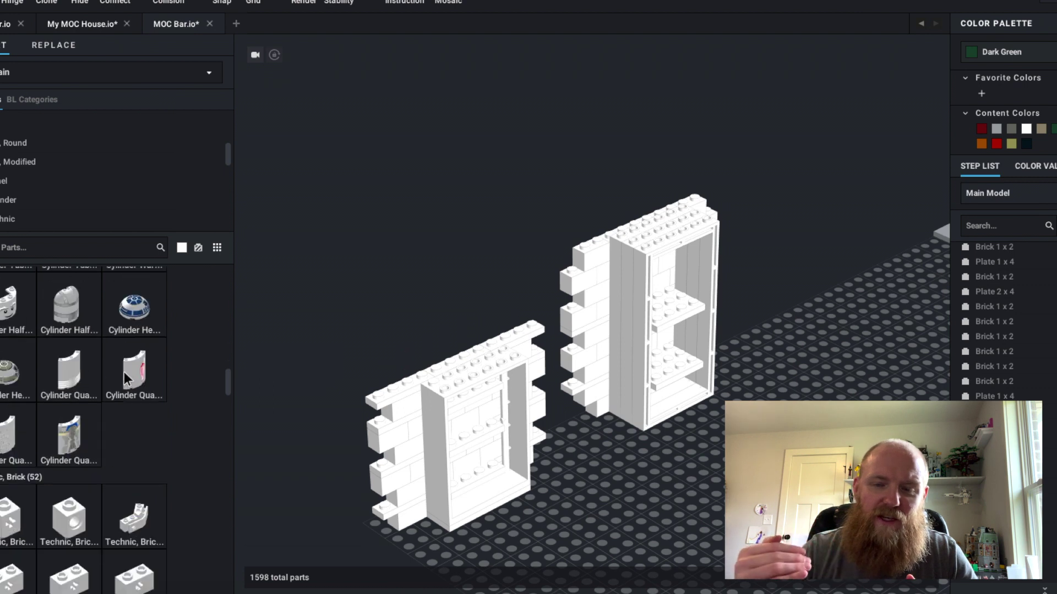
scroll(124, 371, "down", 5)
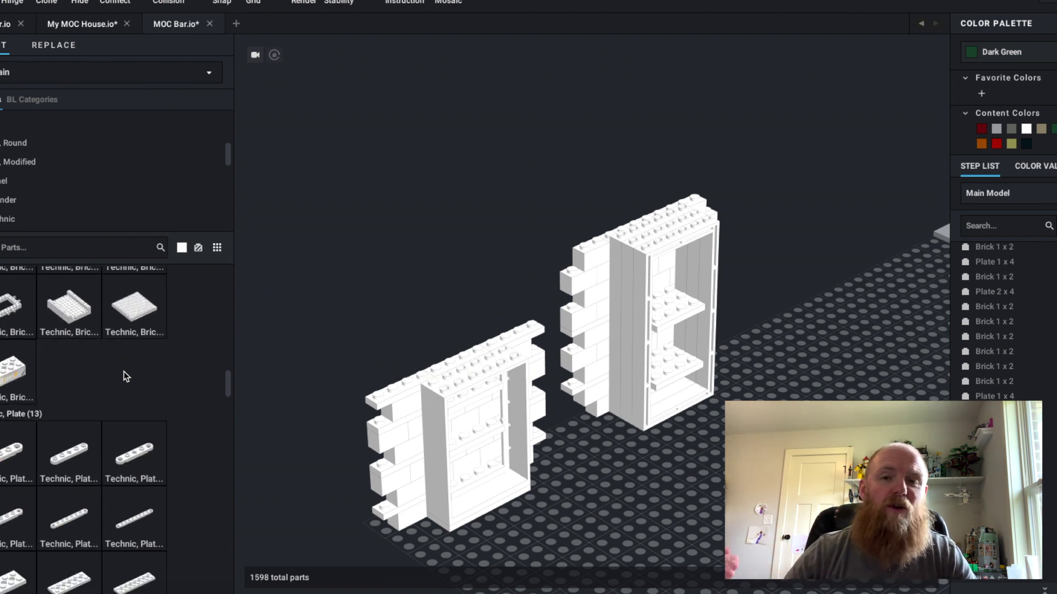
scroll(125, 377, "down", 15)
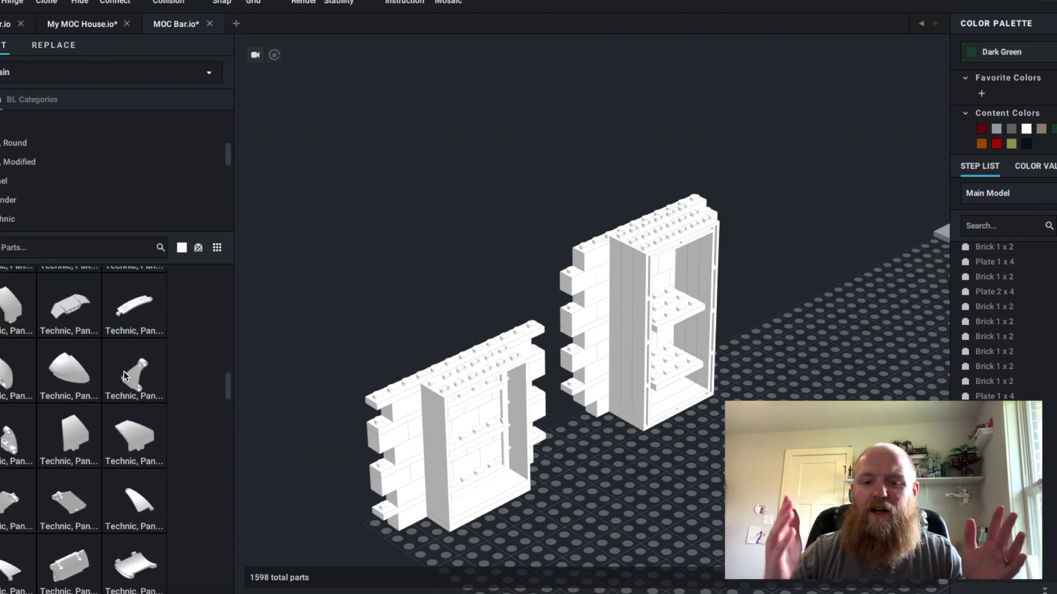
scroll(124, 372, "down", 10)
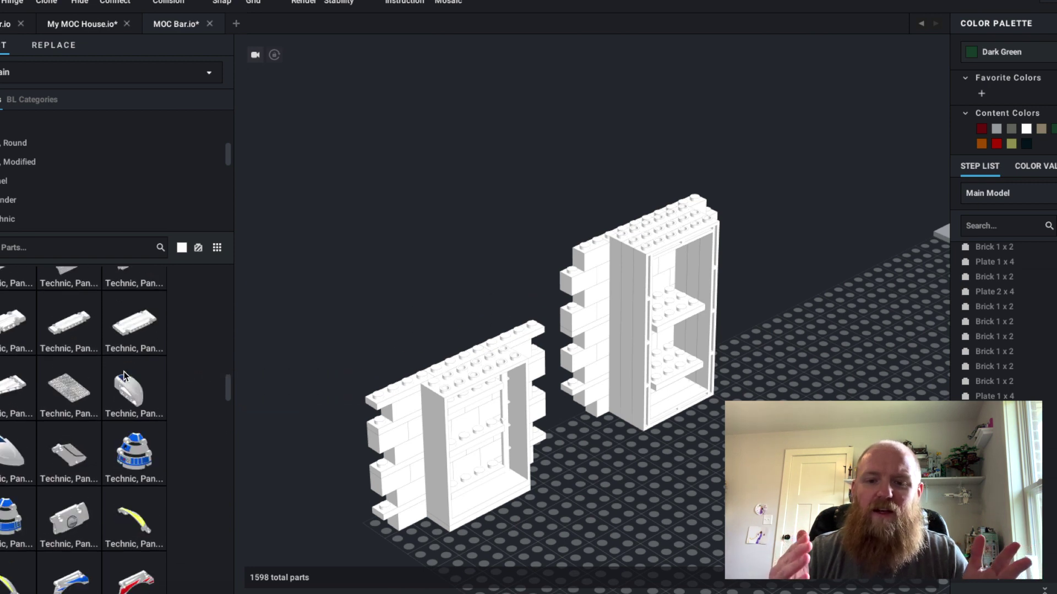
scroll(124, 377, "down", 10)
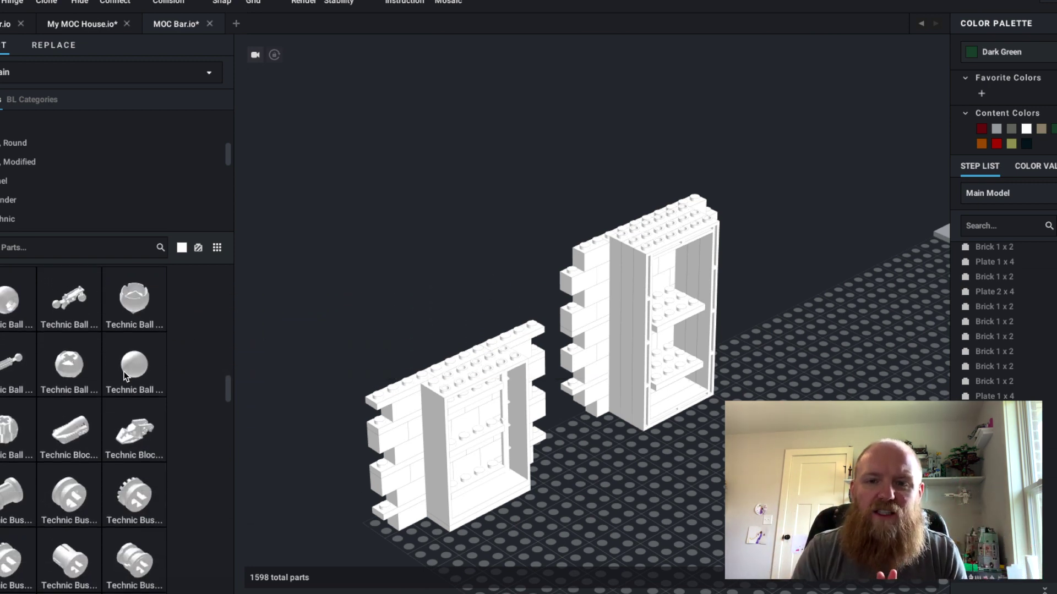
scroll(126, 376, "down", 10)
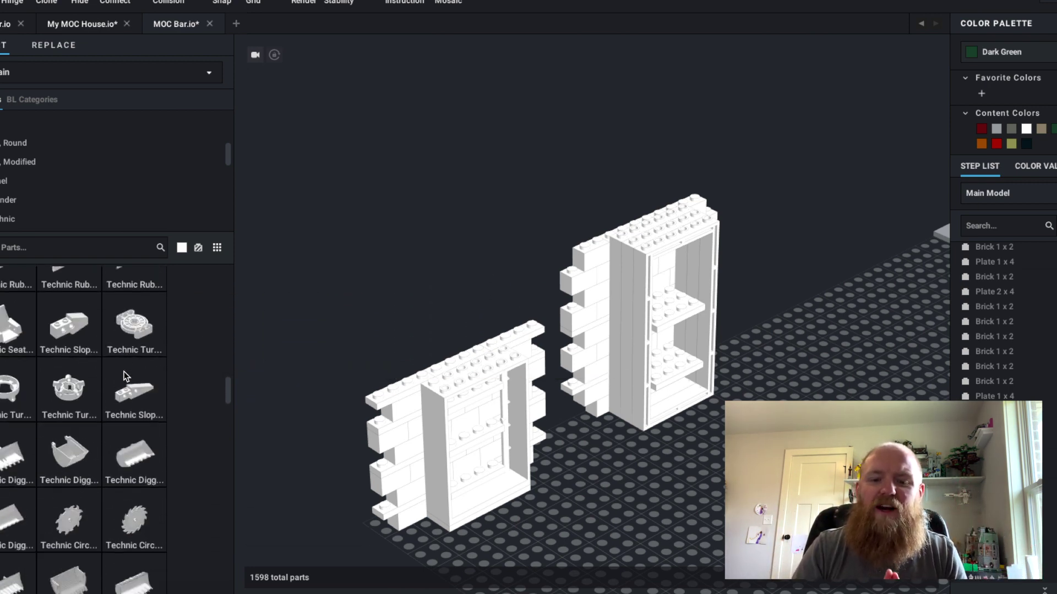
scroll(125, 377, "down", 10)
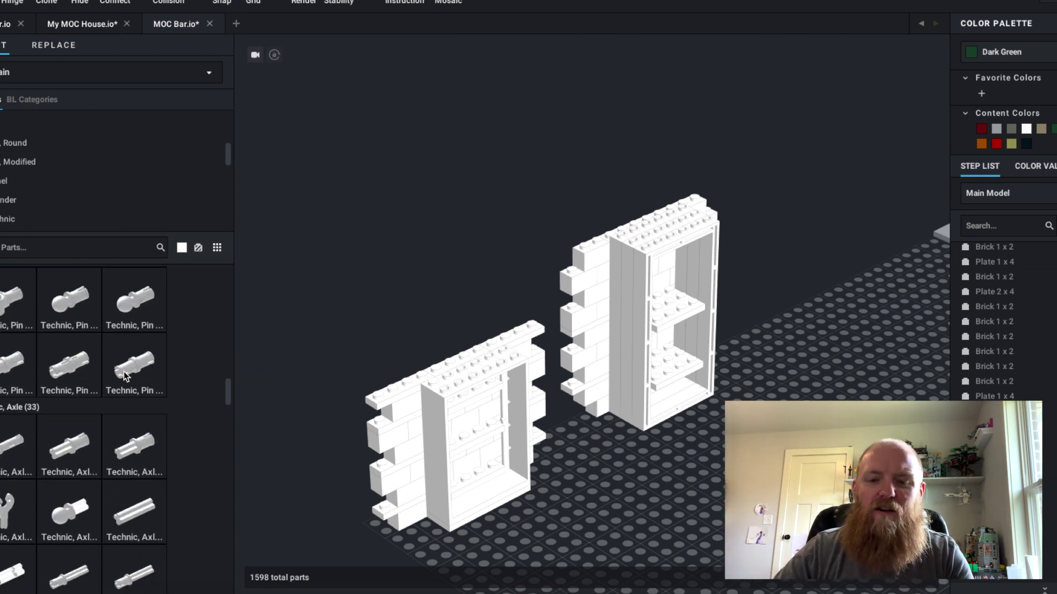
scroll(125, 376, "down", 6)
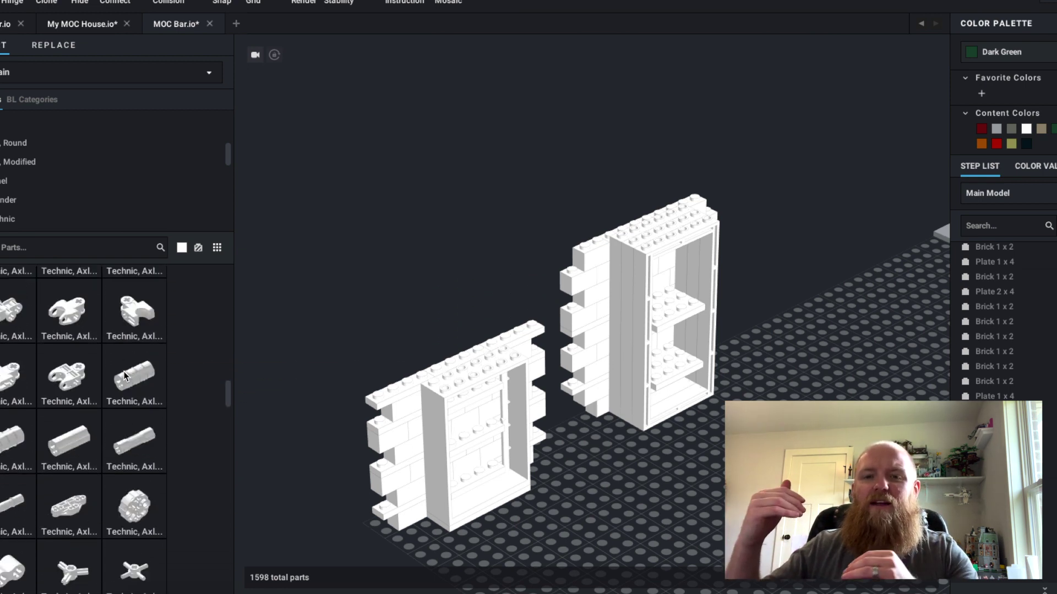
scroll(124, 376, "down", 10)
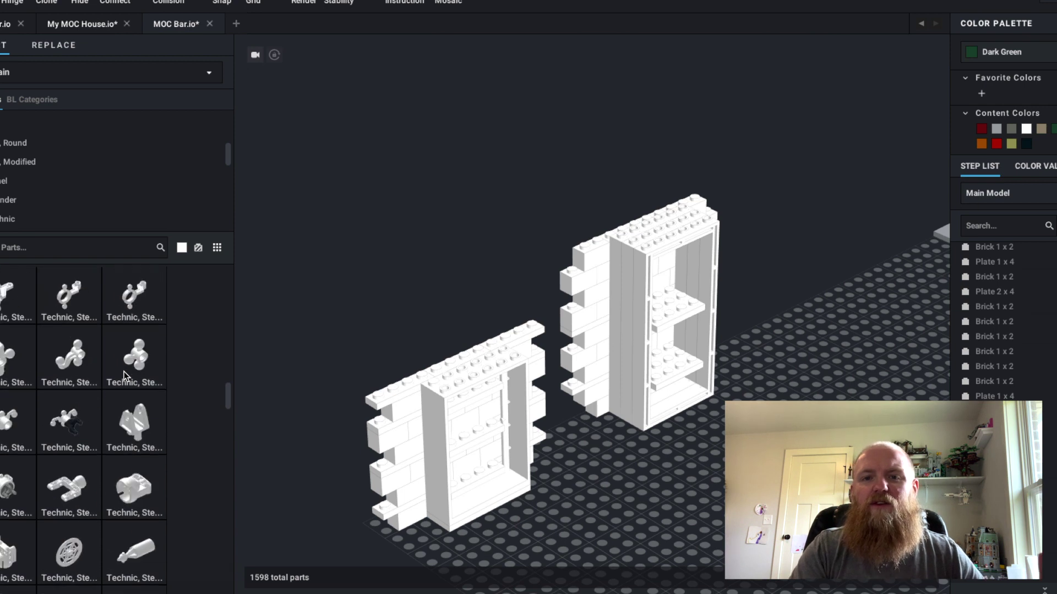
scroll(78, 178, "down", 3)
Try a Bar 4.5L with Stop Ends across the front of the second wall's middle shelf
left_click(75, 187)
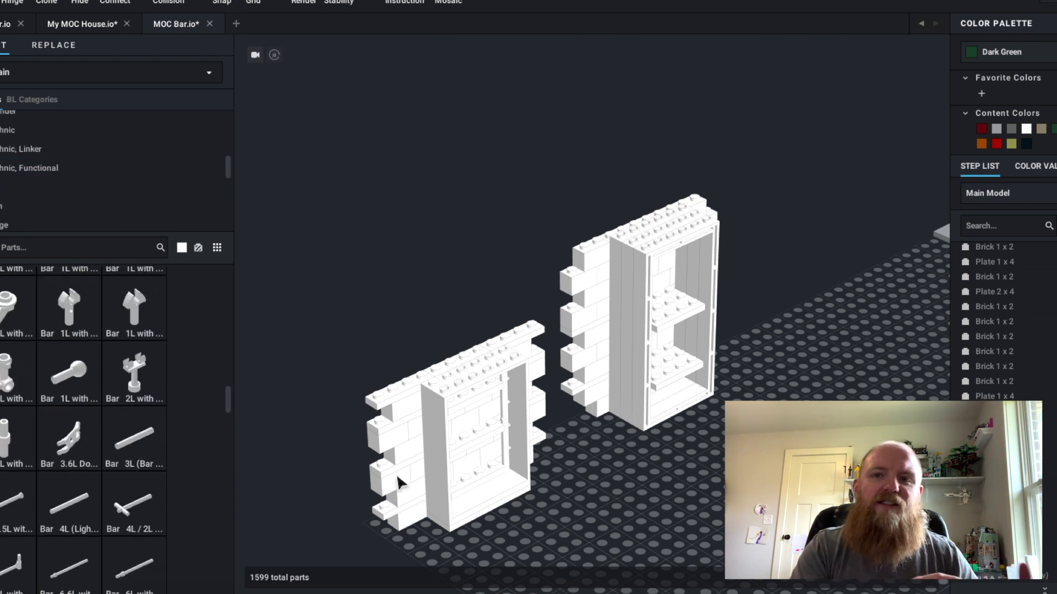
key("Delete")
left_click(11, 503)
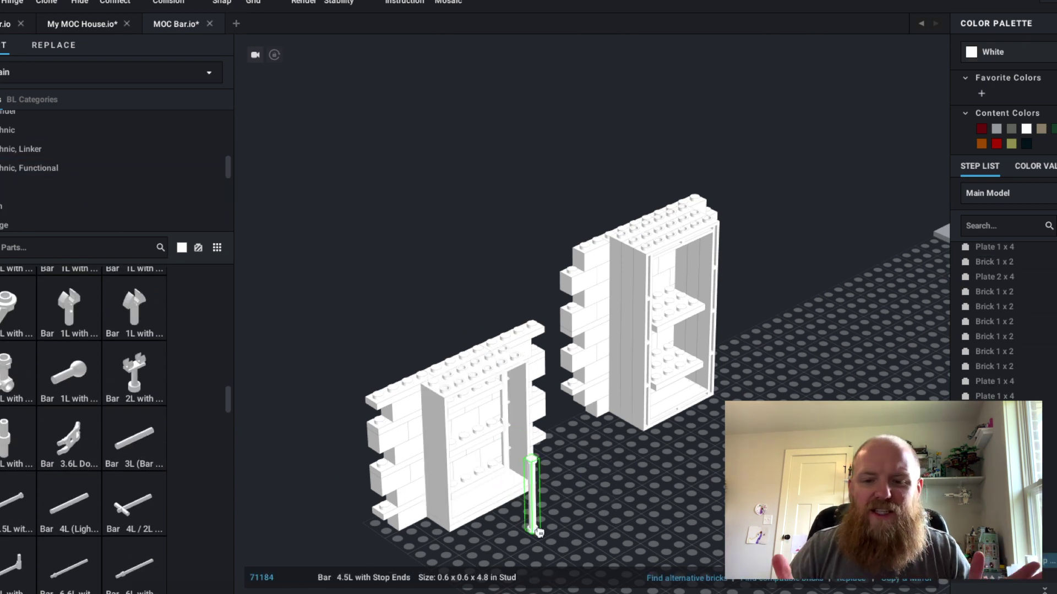
key("Up")
left_click(455, 444)
right_click_drag(456, 445, 496, 410)
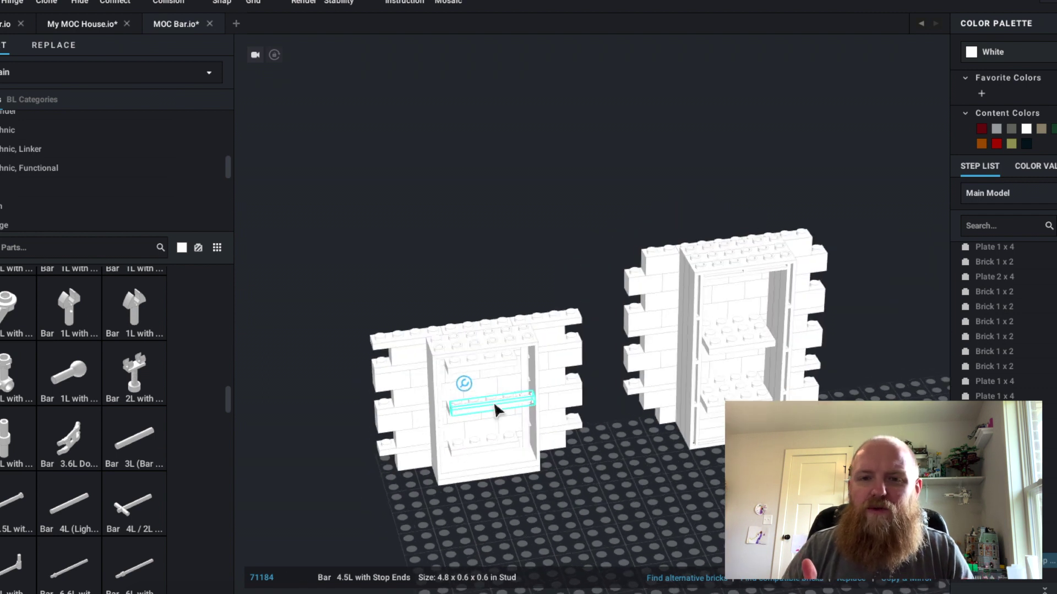
key("Delete")
Search the parts library for "bottle"
left_click(55, 208)
scroll(84, 193, "down", 5)
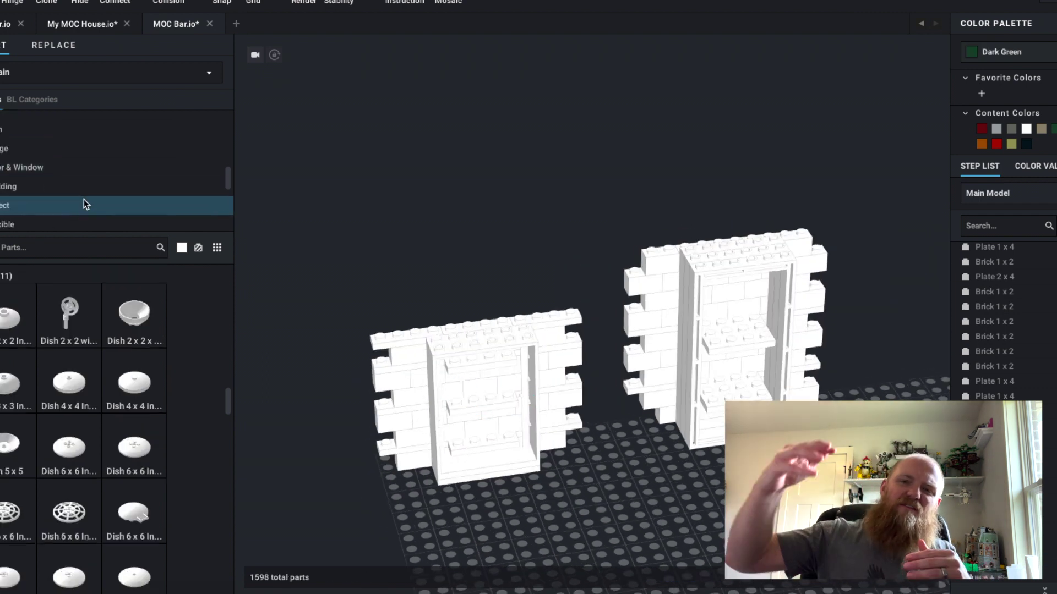
left_click(87, 159)
left_click(87, 249)
type("bottle")
Place a row of four Minifigure, Utensil Bottle parts on the second wall's middle shelf
left_click(76, 479)
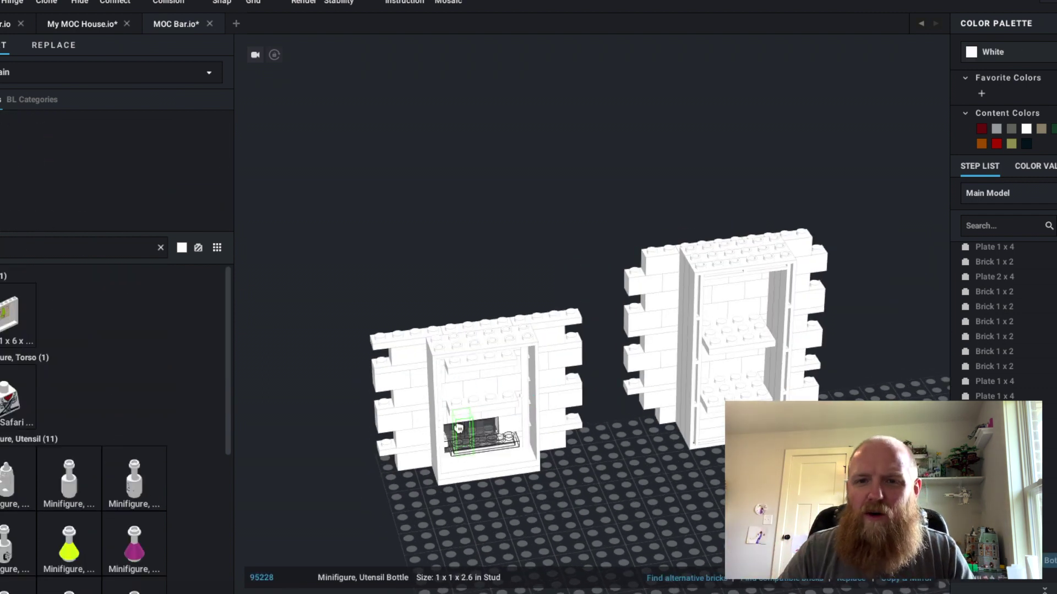
scroll(473, 413, "up", 5)
left_click(457, 404)
key("Escape")
mouse_move(457, 403)
right_mouse_down()
mouse_move(453, 381)
mouse_move(449, 400)
right_mouse_up()
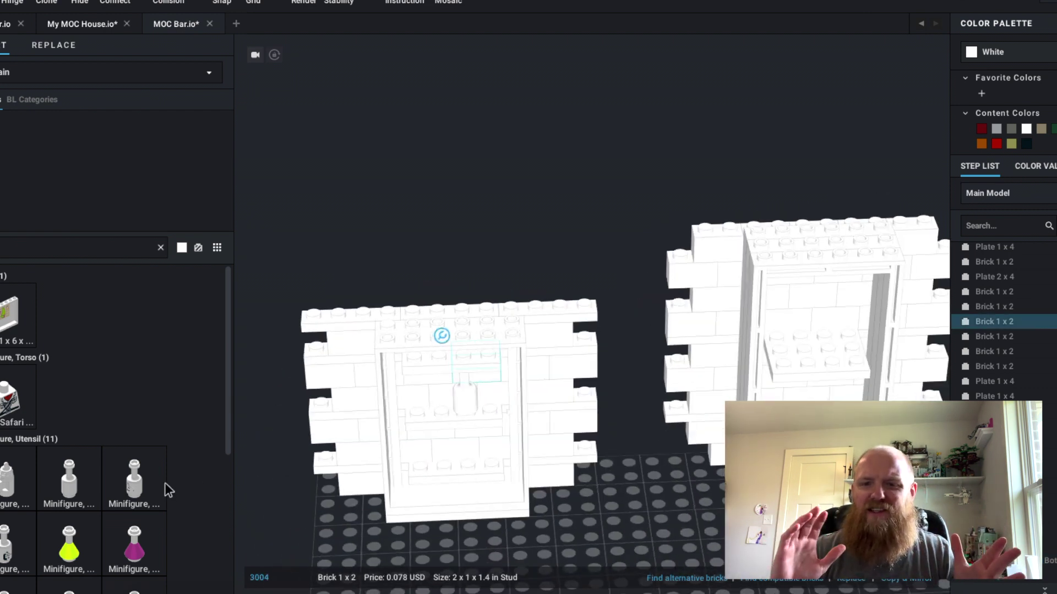
scroll(110, 468, "down", 3)
left_click(71, 397)
left_click(420, 396)
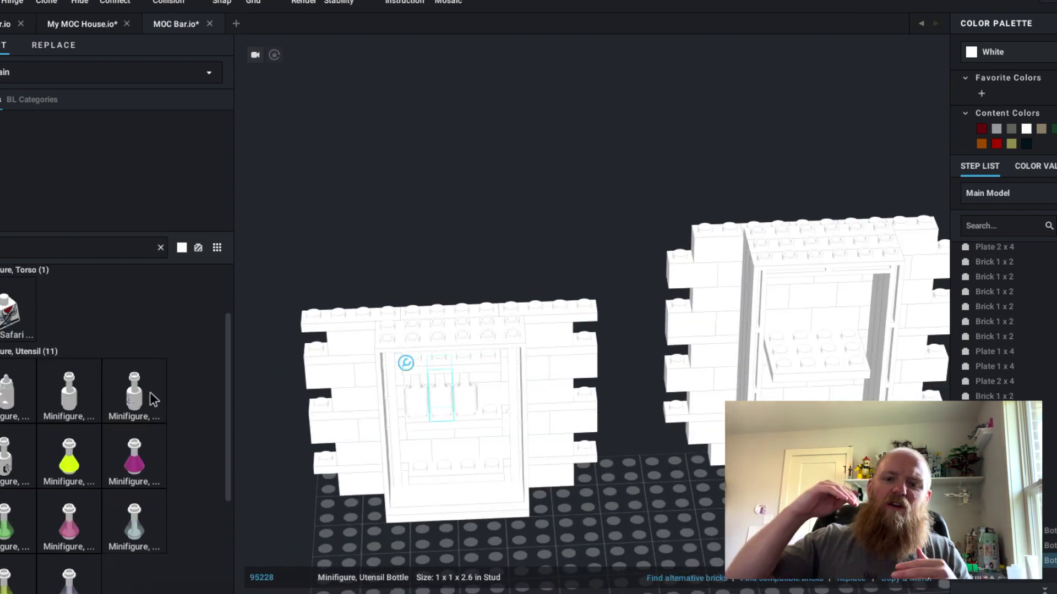
Color the rightmost bottle green and the bottle beside it blue
left_click(494, 380)
left_click(1035, 56)
left_click(1018, 105)
left_click(465, 399)
left_click(997, 145)
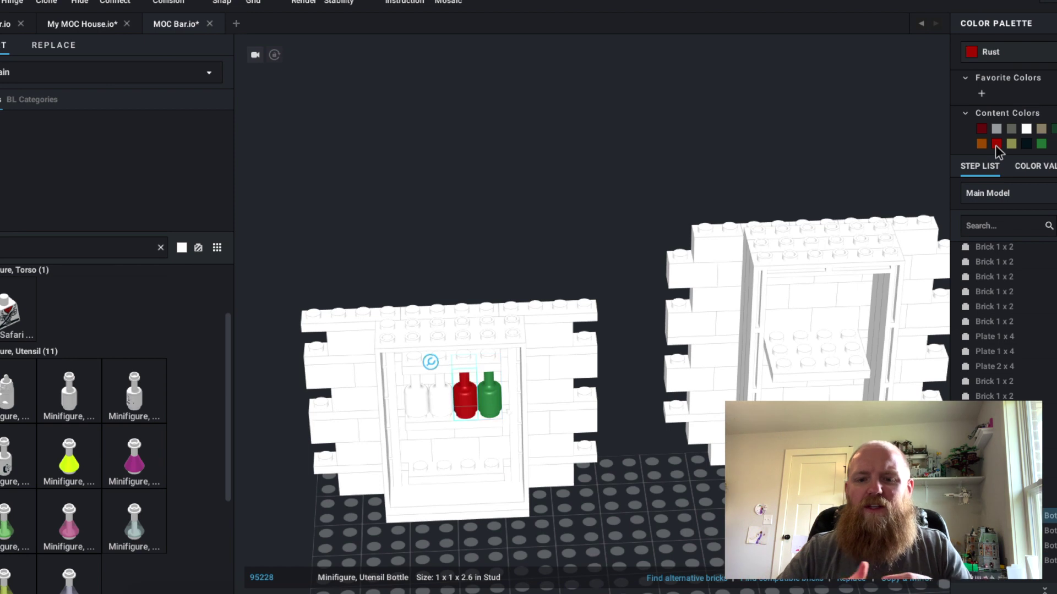
left_click(990, 52)
left_click(966, 185)
Color the second bottle from the left yellow-green and the leftmost bottle Dark Tan
left_click(441, 393)
left_click(991, 51)
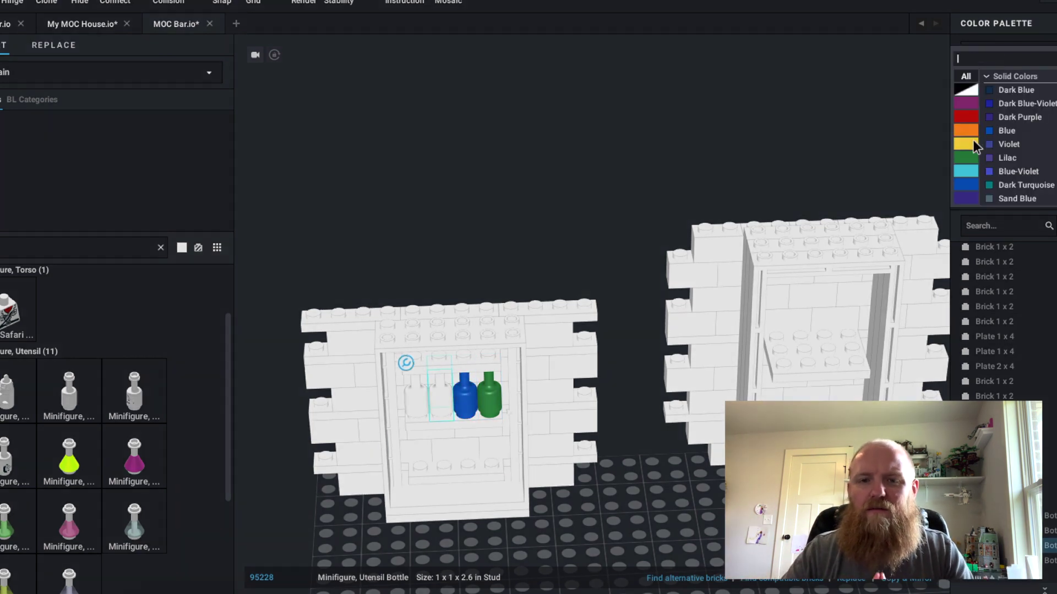
left_click(1010, 186)
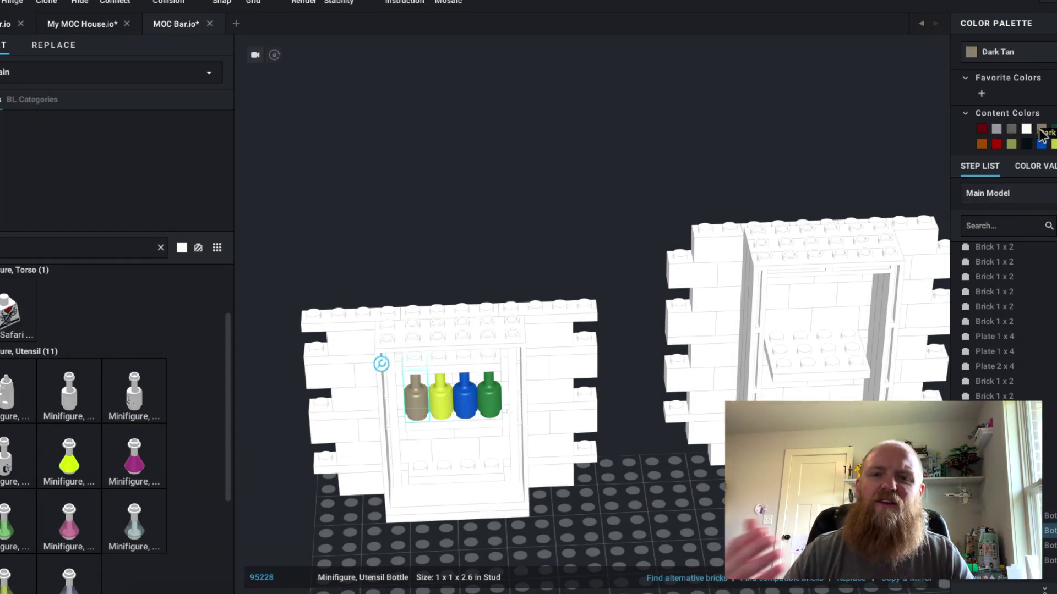
Review the remaining bottle parts, then clear the search and browse the minifigure utensils for other shelf items
scroll(619, 341, "down", 3)
scroll(106, 420, "down", 3)
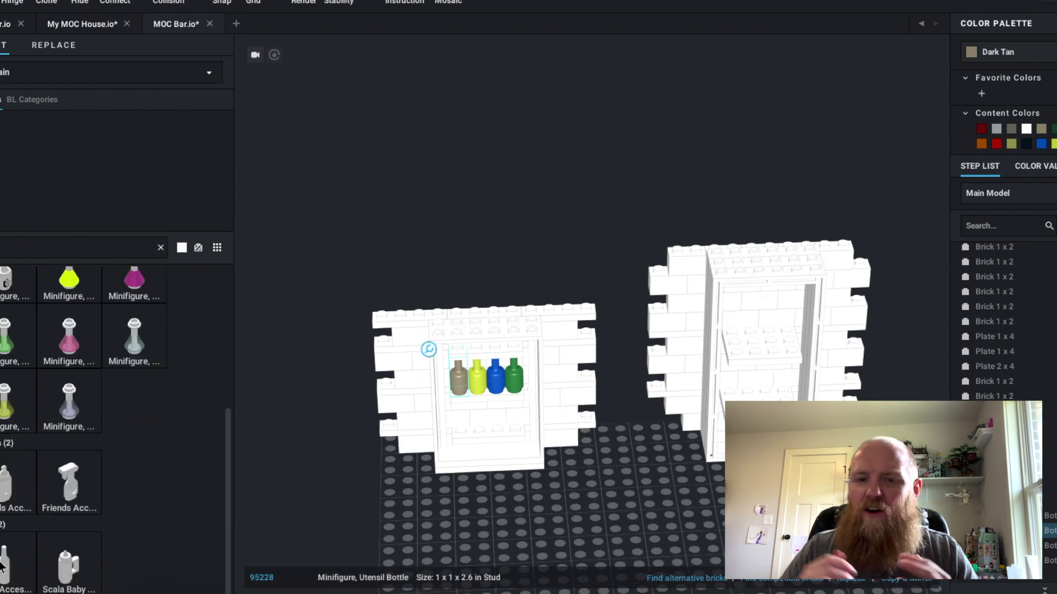
left_click(161, 248)
scroll(90, 191, "down", 10)
left_click(90, 191)
left_click(85, 201)
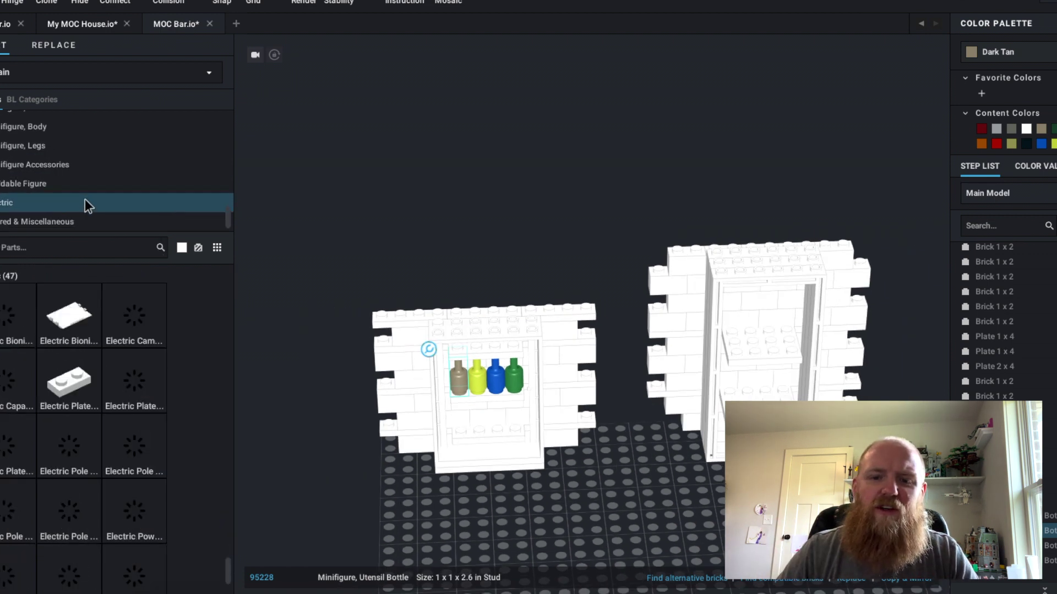
left_click(86, 185)
scroll(96, 329, "down", 10)
left_click(85, 164)
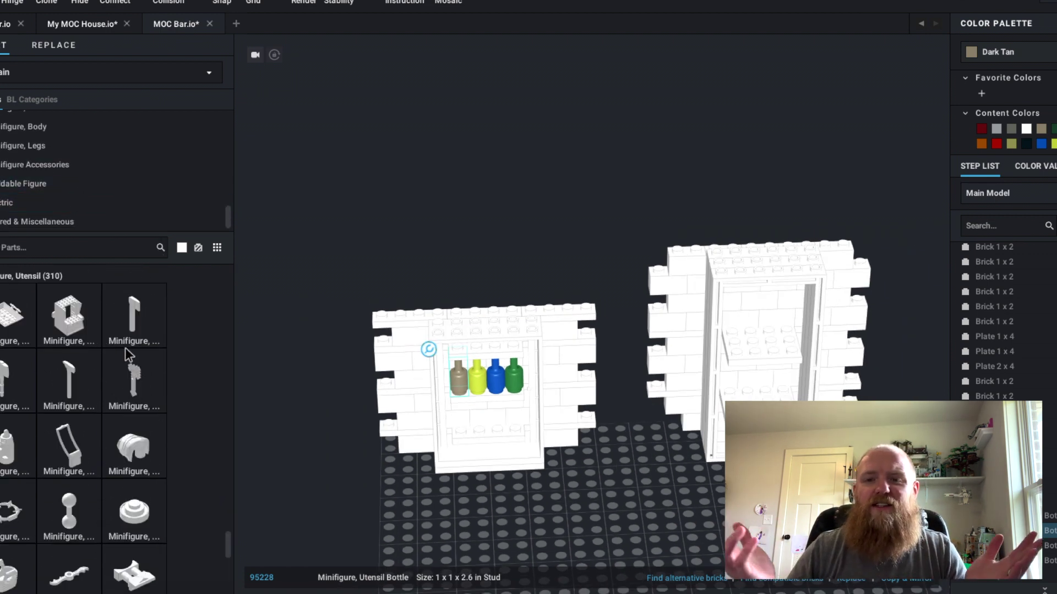
scroll(124, 348, "down", 3)
Try a Minifigure, Utensil Book 2 x 3 on the taller wall's upper shelf
left_click(324, 456)
left_click(731, 314)
scroll(734, 298, "up", 2)
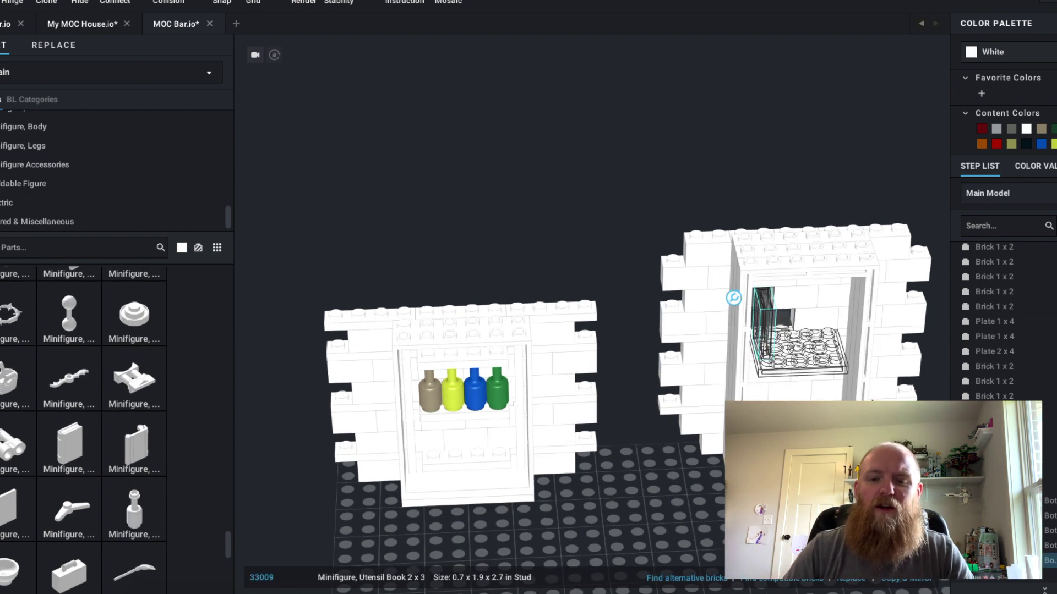
left_click(766, 344)
right_click_drag(897, 368, 689, 291)
key("Delete")
scroll(121, 416, "down", 2)
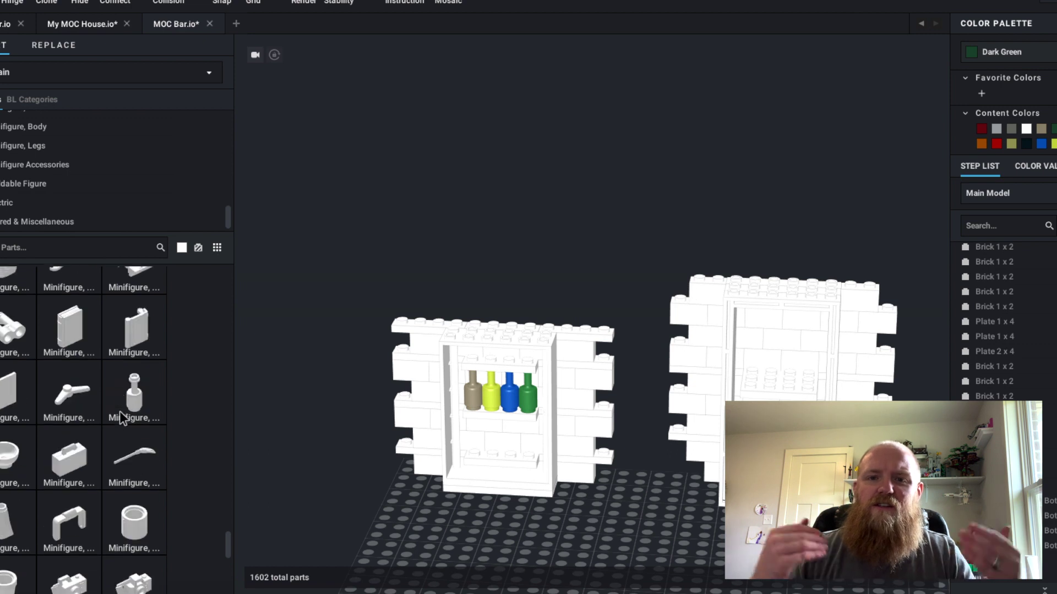
Place a Minifigure, Utensil Bowl on the taller wall's lower shelf and color it Reddish Brown
left_click(12, 453)
left_click(754, 432)
left_click(981, 128)
Place a Minifigure, Utensil Candlestick / Candelabra on the taller wall's upper shelf and color it Olive Green
scroll(113, 463, "down", 10)
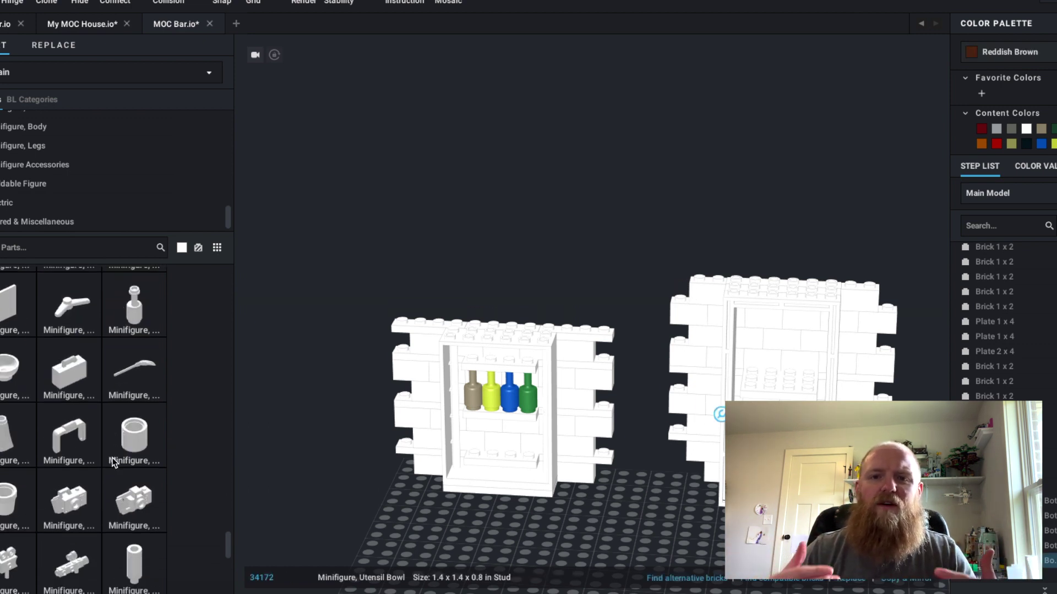
left_click(773, 365)
left_click(999, 51)
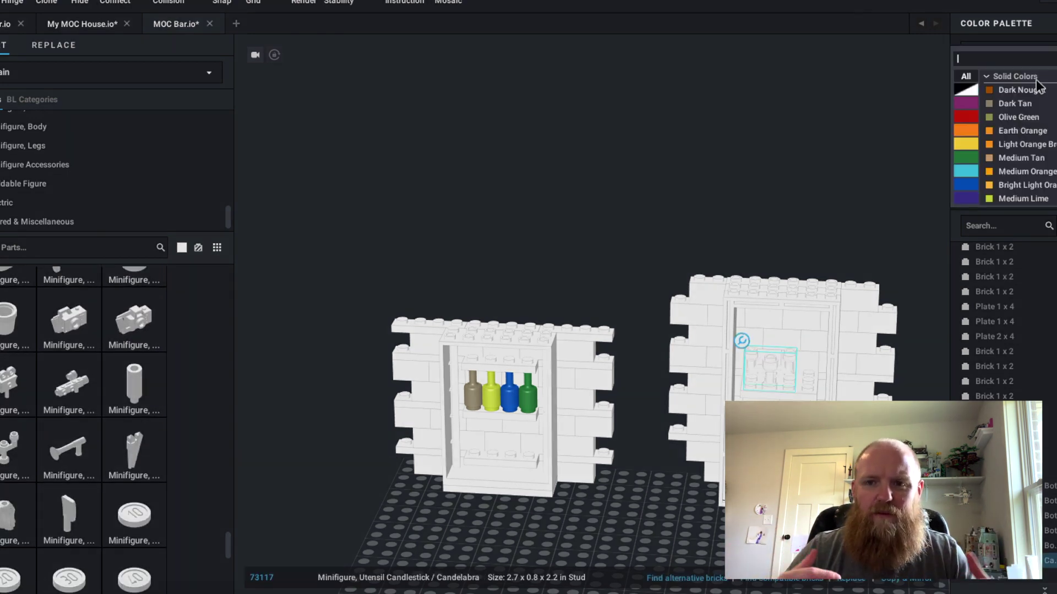
left_click(1006, 171)
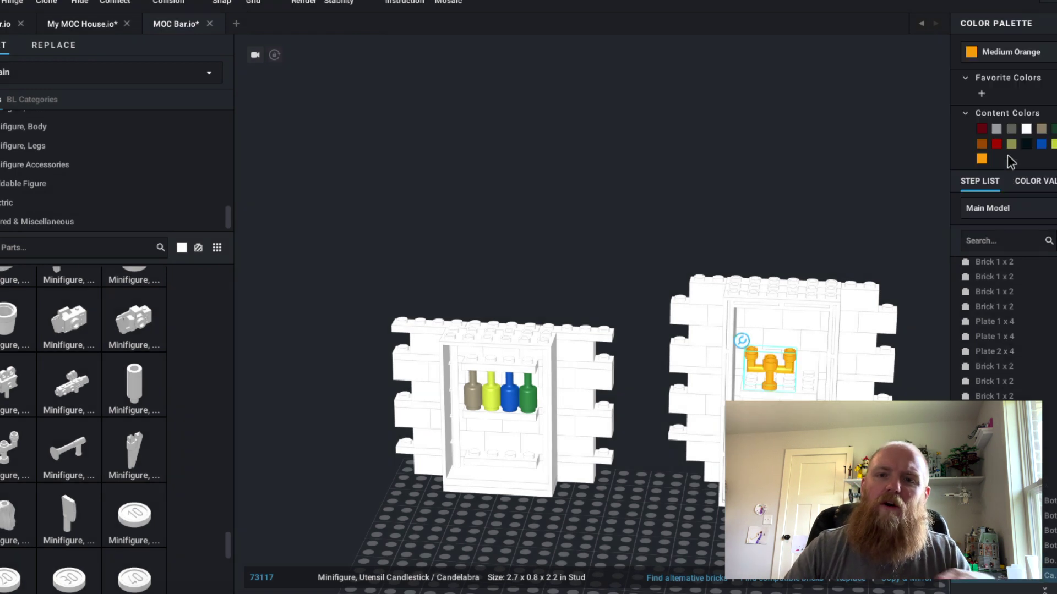
left_click(1008, 52)
left_click(1012, 143)
left_click(1003, 53)
left_click(1016, 185)
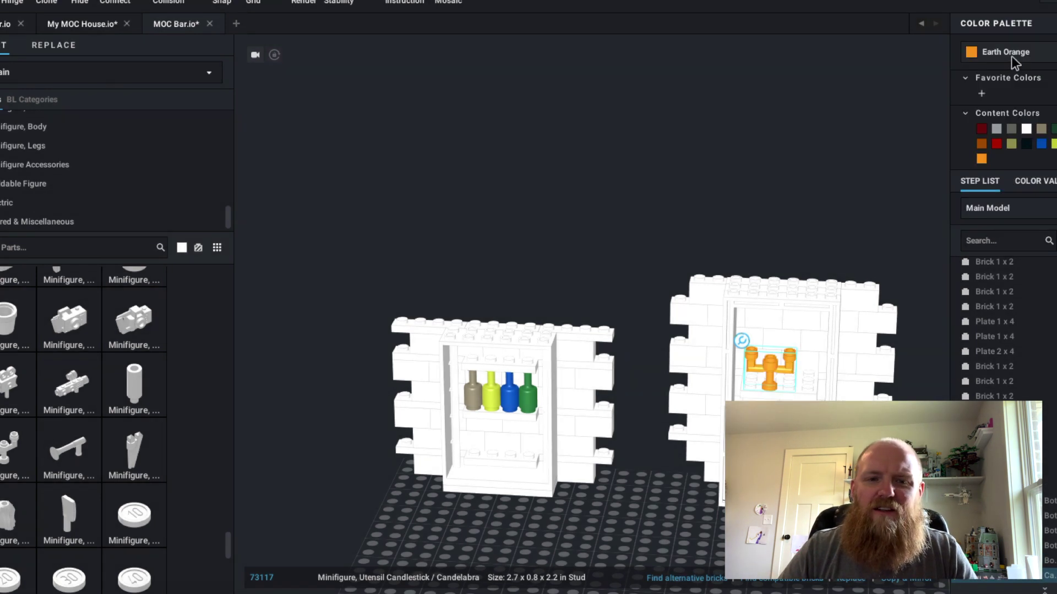
left_click(1012, 56)
left_click(1018, 117)
Recolor the blue bottle on the shorter wall's shelf Trans-Dark Blue
left_click(1016, 53)
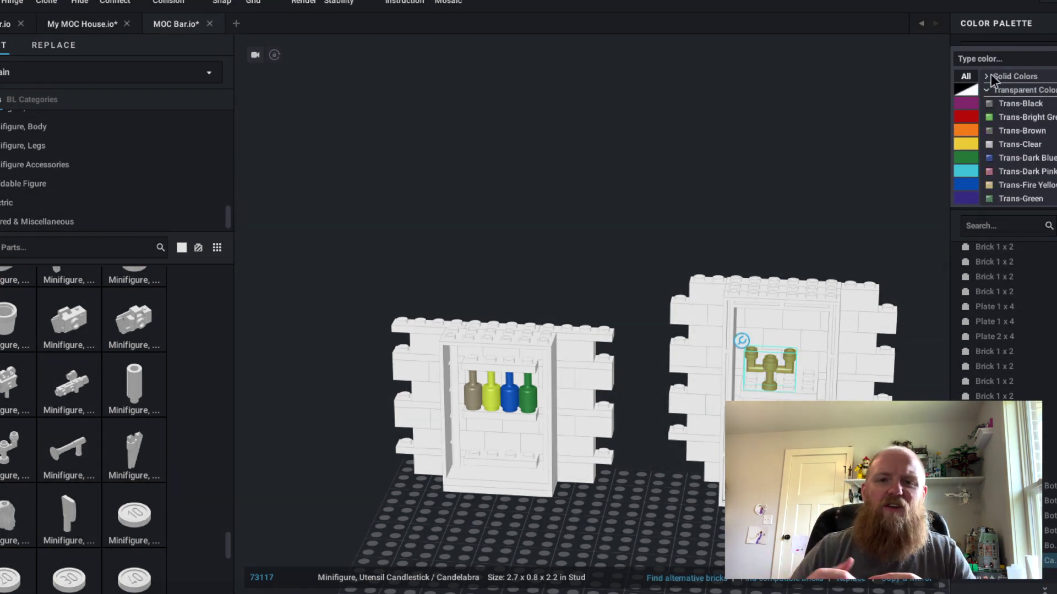
left_click(510, 397)
left_click(510, 397)
left_click(1011, 53)
left_click(989, 157)
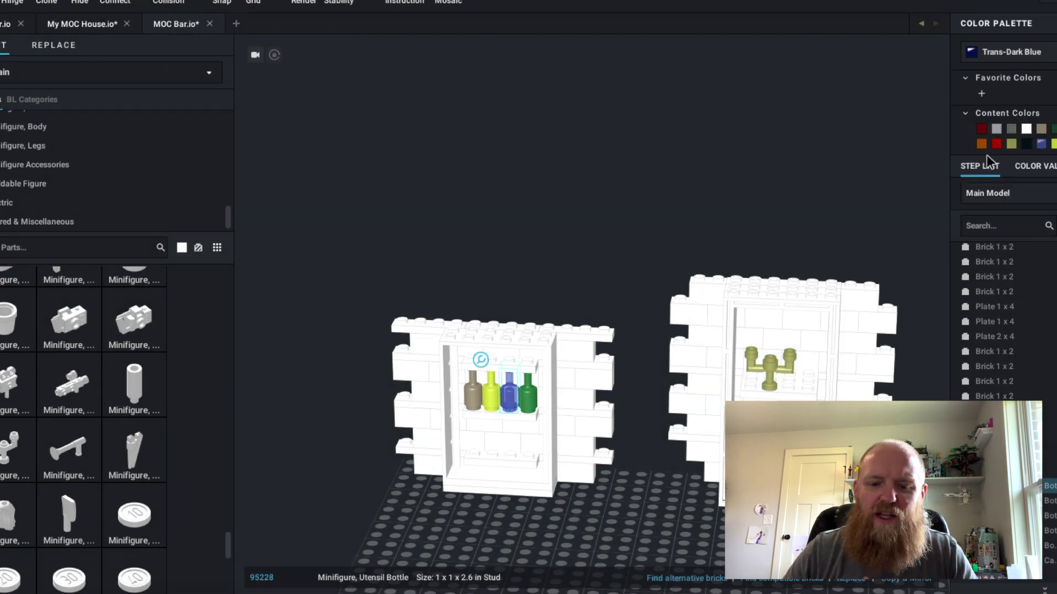
Browse the remaining minifigure utensils and other part categories for further decorative items
scroll(100, 409, "down", 5)
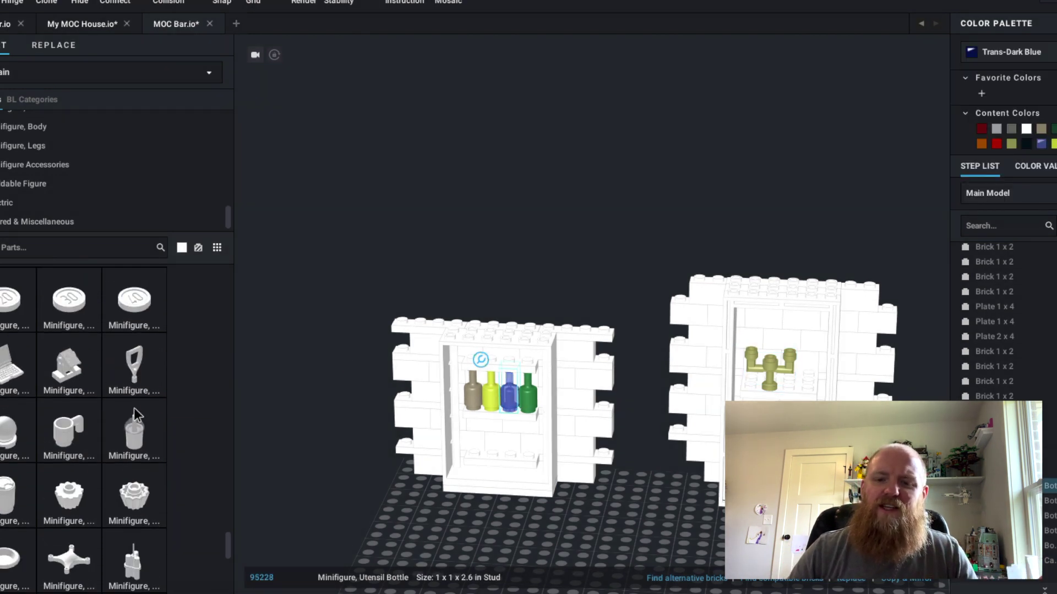
left_click(7, 412)
scroll(167, 408, "down", 3)
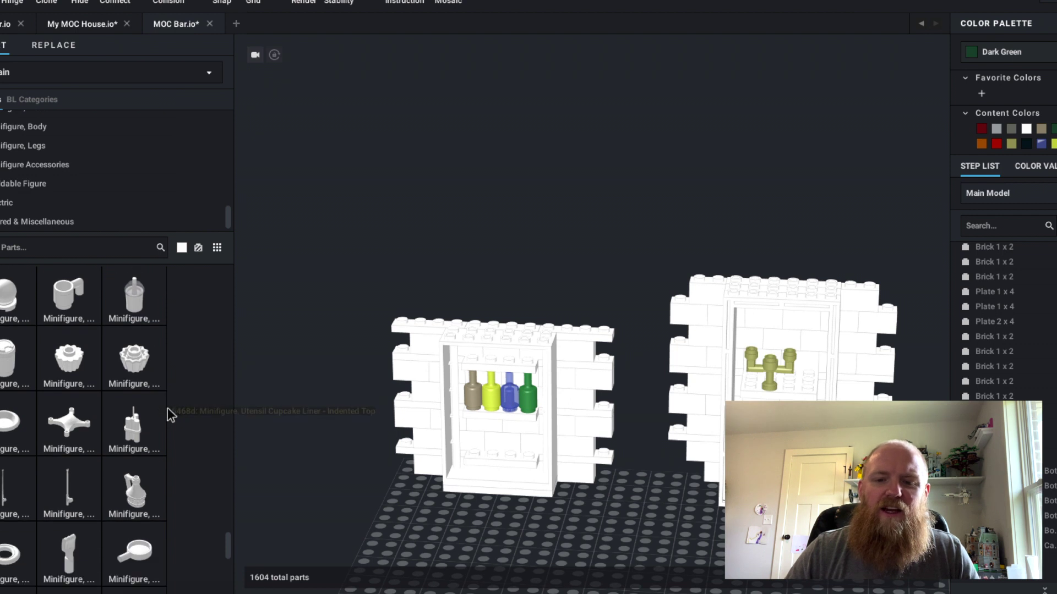
scroll(93, 168, "up", 3)
scroll(95, 138, "up", 1)
left_click(96, 168)
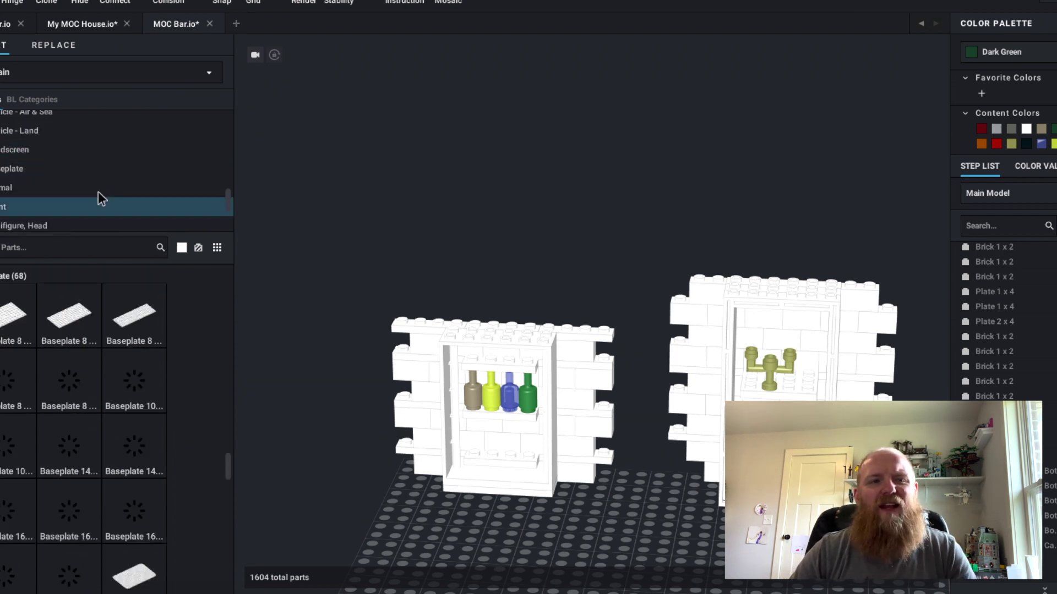
scroll(98, 191, "up", 1)
left_click(98, 175)
scroll(98, 175, "up", 1)
left_click(91, 139)
scroll(91, 434, "down", 10)
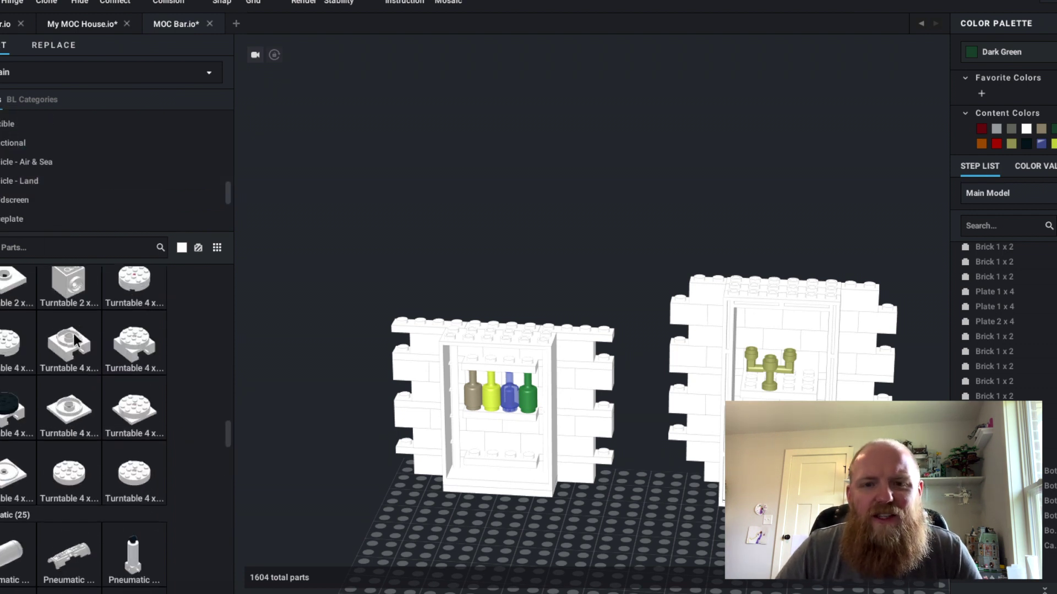
scroll(91, 435, "down", 1)
Try an Antenna 4H - Round Top hanging beneath the bar's lower balcony and delete it
right_click_drag(496, 352, 720, 413)
scroll(661, 353, "down", 4)
scroll(668, 462, "up", 5)
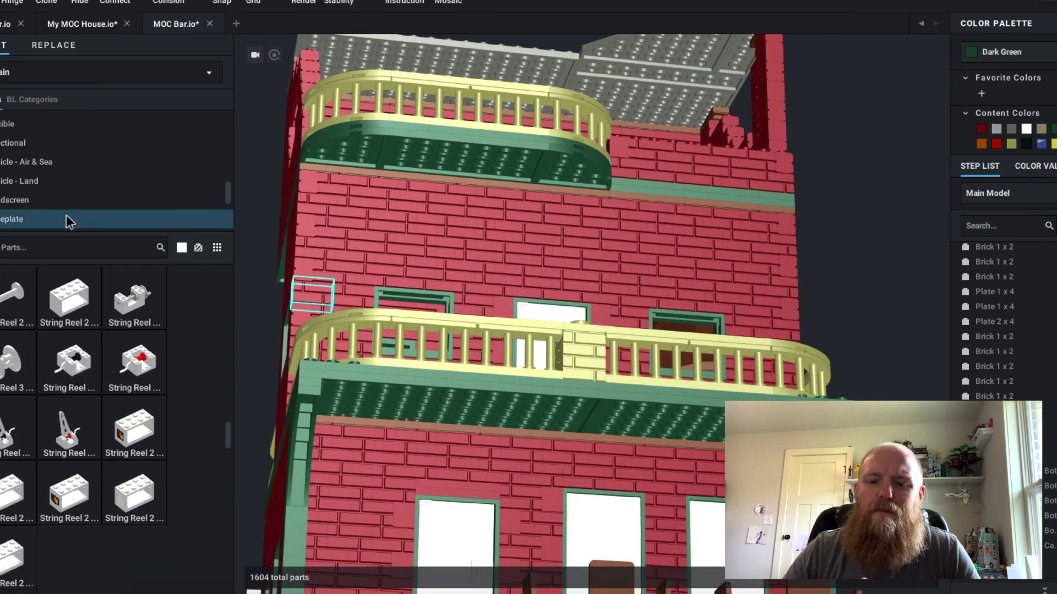
scroll(66, 215, "up", 3)
left_click(65, 212)
scroll(77, 340, "down", 10)
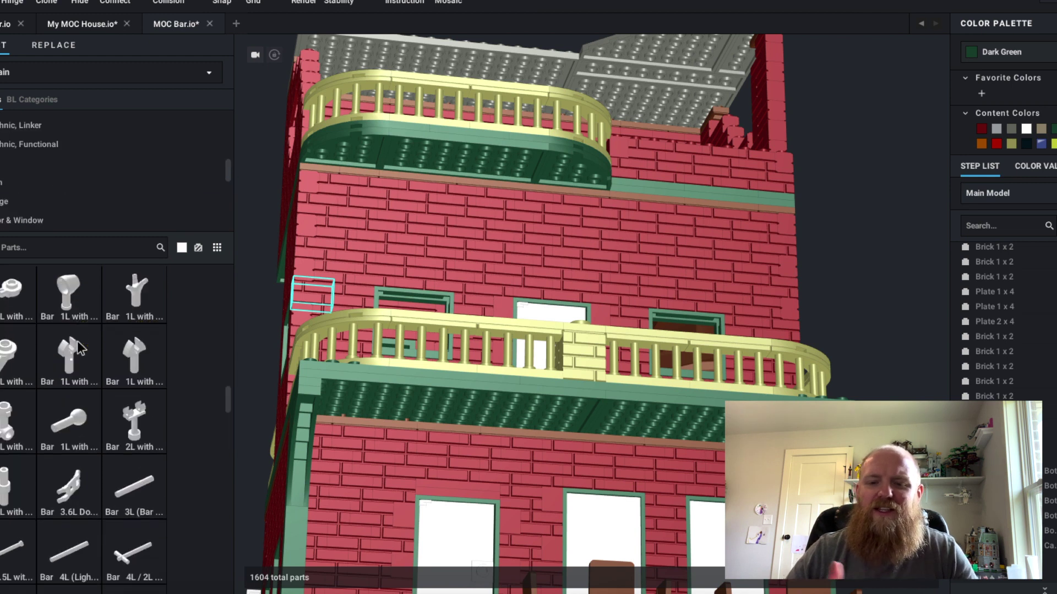
scroll(77, 346, "down", 5)
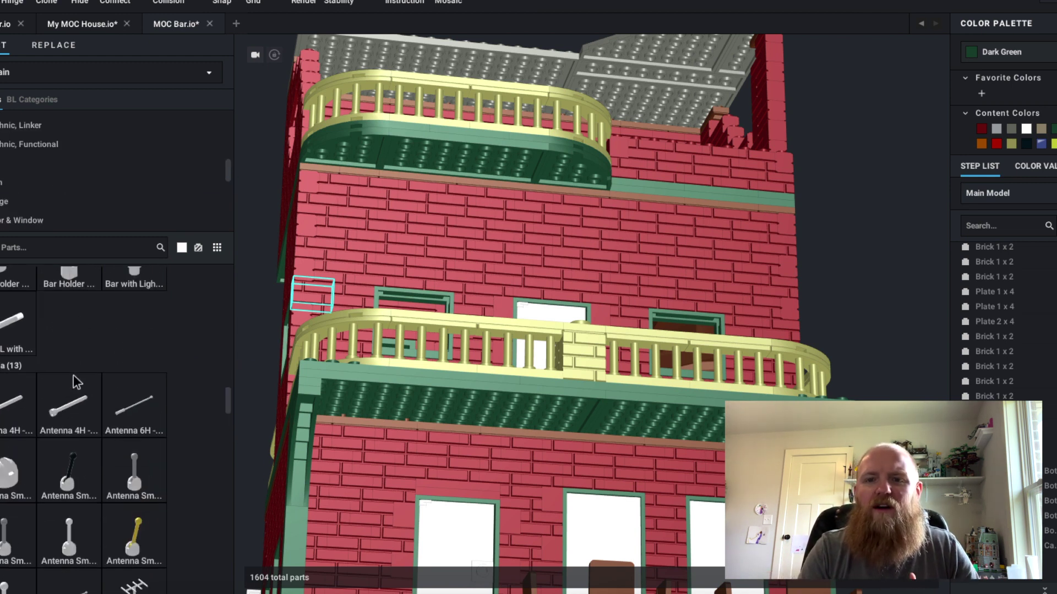
left_click(69, 406)
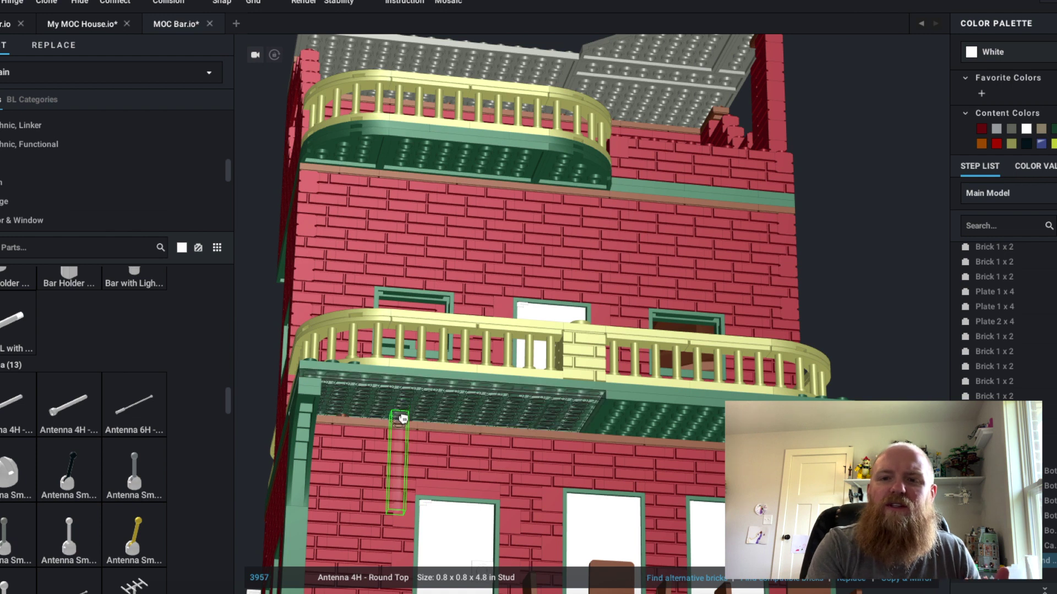
right_click_drag(405, 406, 476, 465)
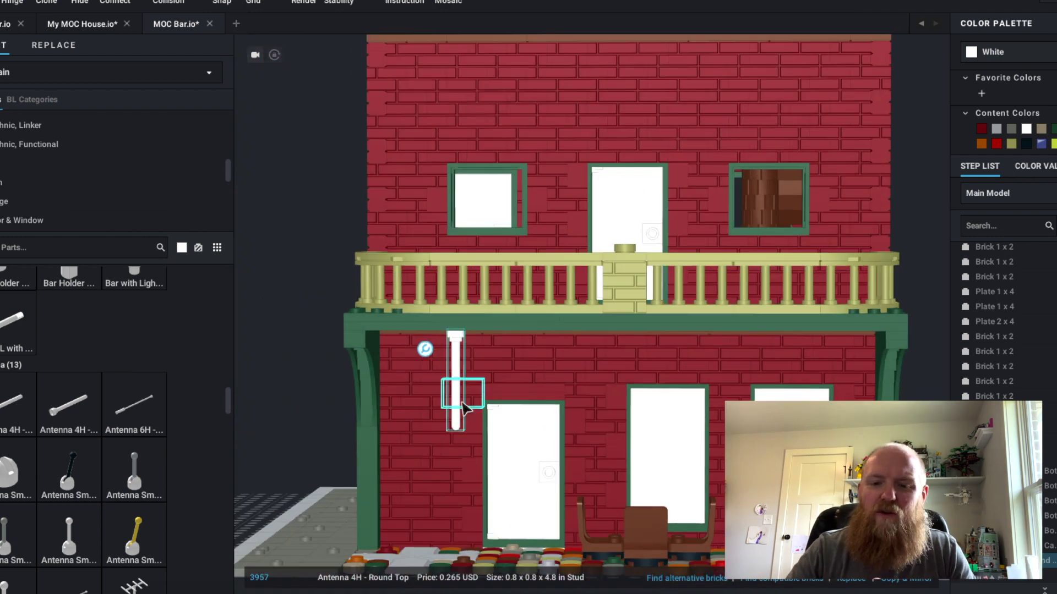
key("Delete")
Place a white Dish 2 x 2 x 2/3 Light Reflector on the ground beside the bar
scroll(58, 365, "down", 5)
scroll(44, 380, "down", 2)
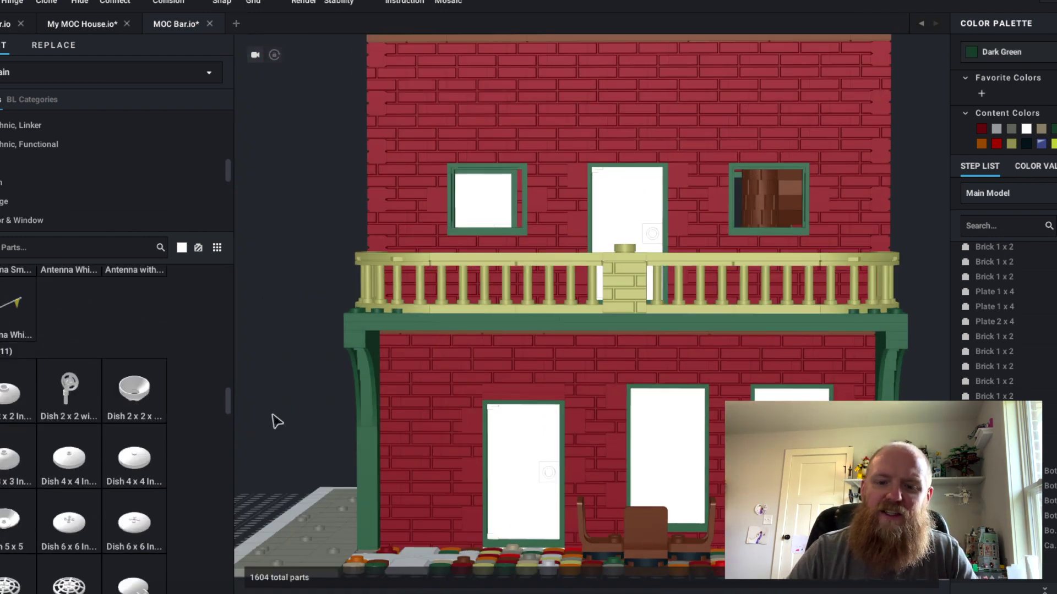
right_click_drag(278, 422, 244, 428)
left_click(134, 392)
left_click(320, 466)
Hang three Antenna 4H - Flat Top parts in a row beneath the lower balcony
scroll(134, 448, "down", 7)
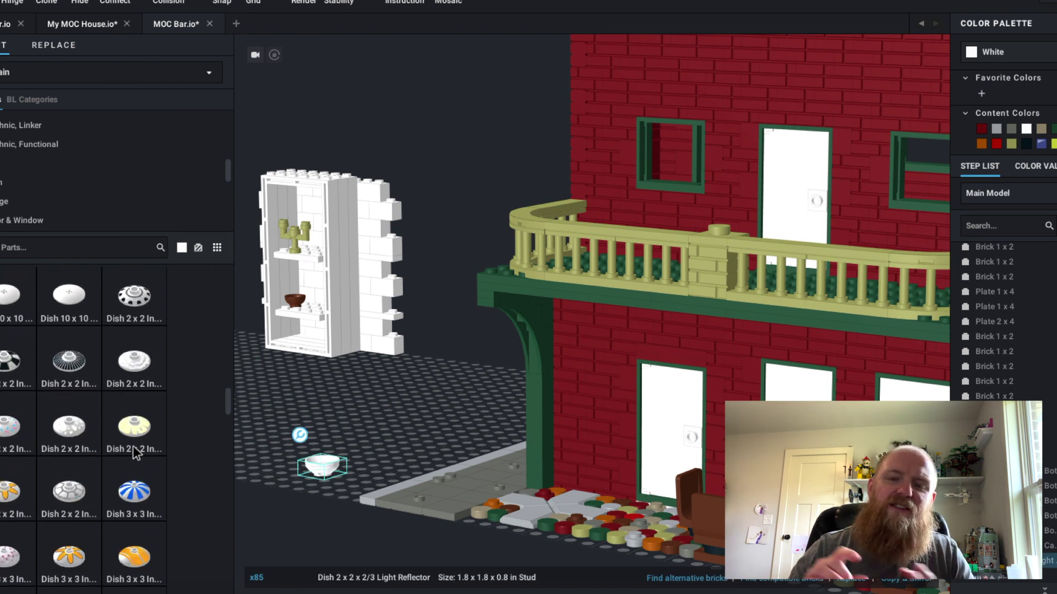
scroll(133, 446, "up", 4)
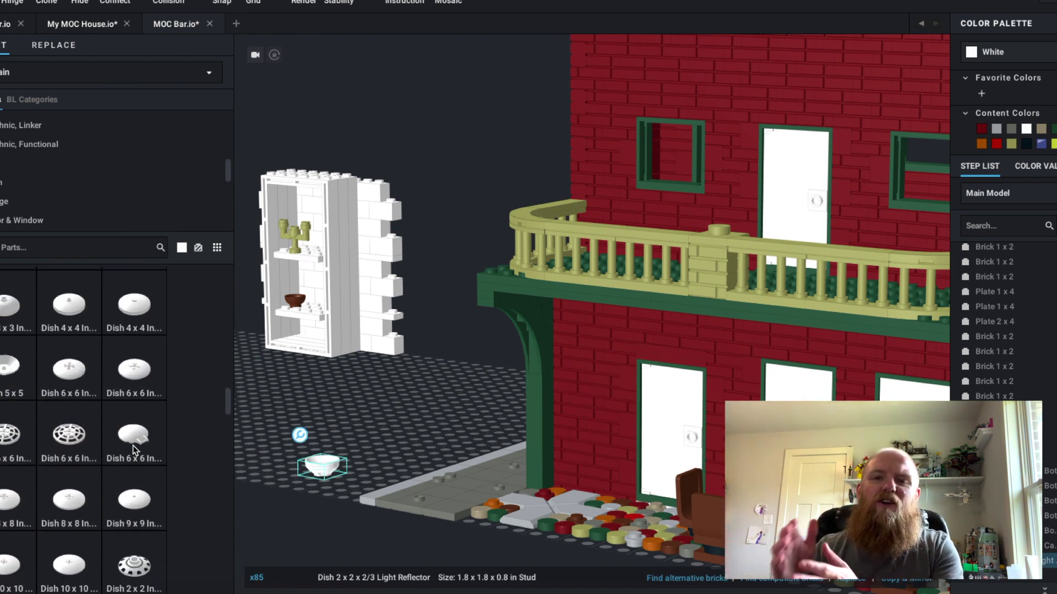
scroll(134, 445, "up", 9)
left_click(16, 359)
mouse_move(680, 417)
right_mouse_down()
mouse_move(697, 411)
mouse_move(688, 370)
mouse_move(672, 413)
right_mouse_up()
left_click(650, 459)
left_click_drag(647, 458, 740, 466)
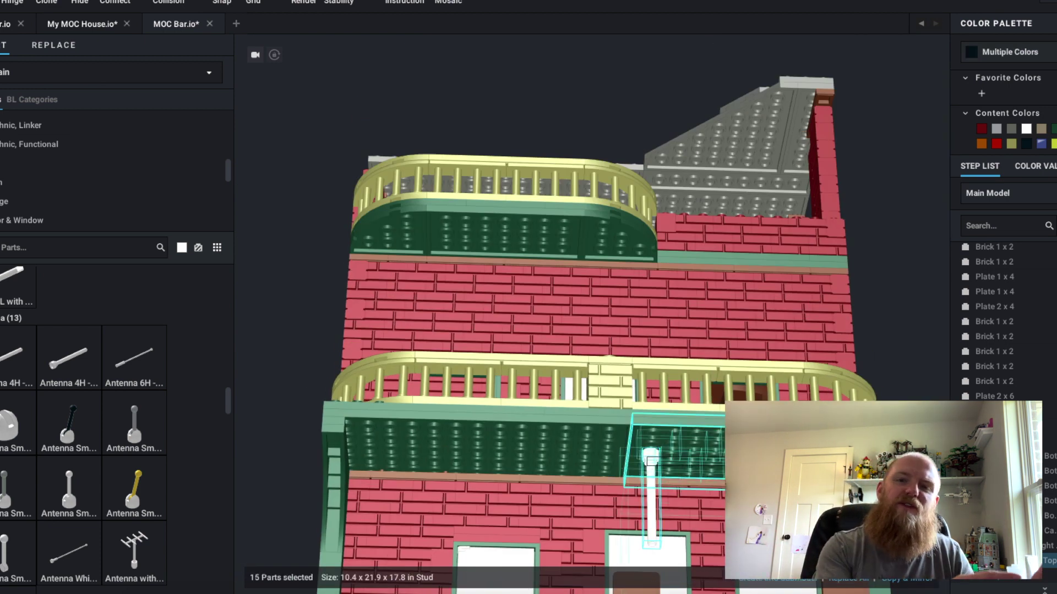
left_click(651, 458)
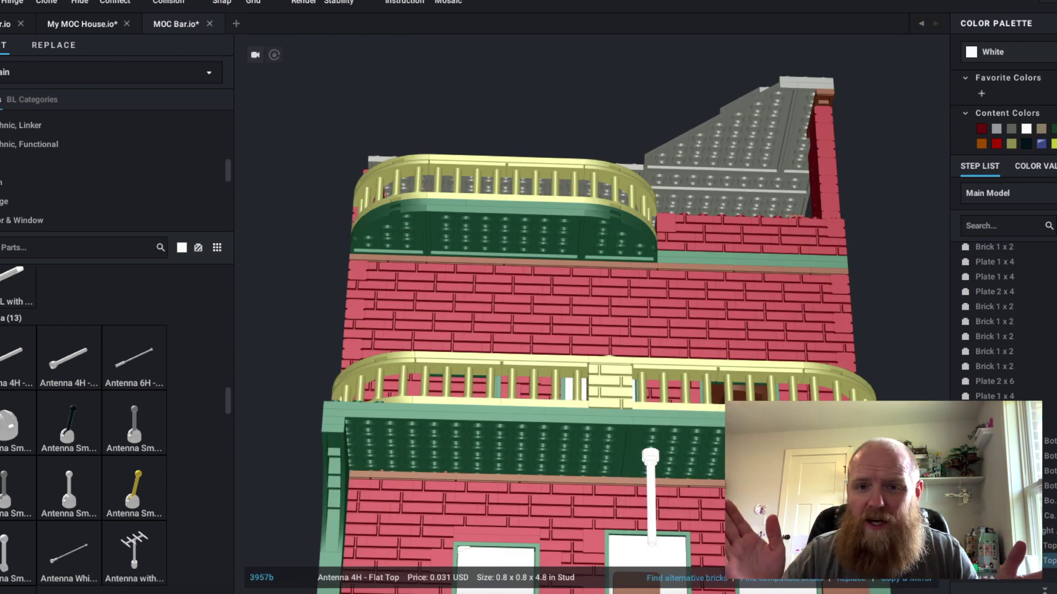
right_click_drag(650, 458, 610, 511)
right_click_drag(434, 446, 702, 390)
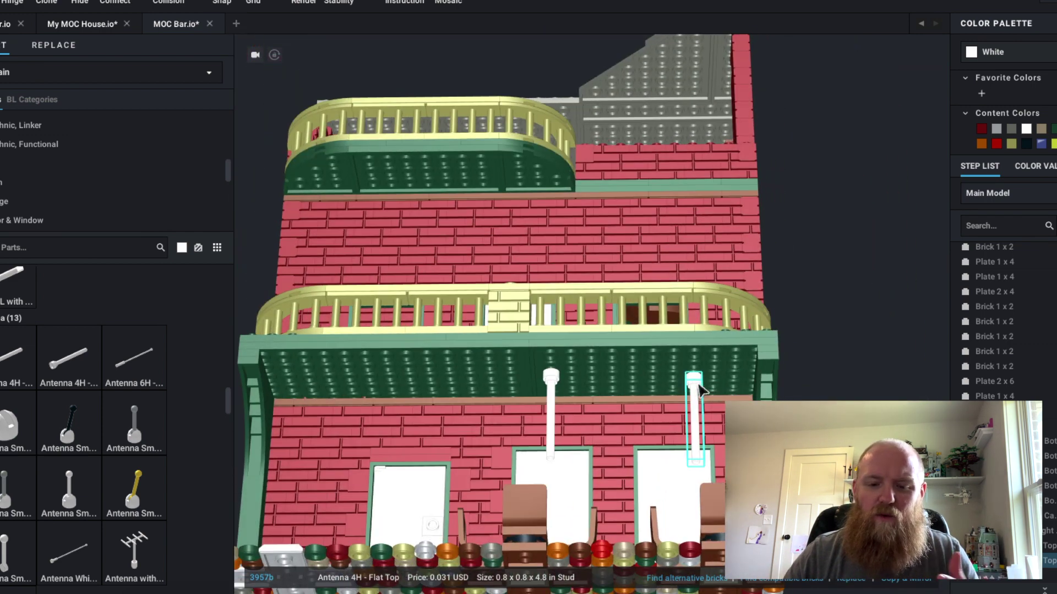
right_click_drag(650, 344, 638, 322)
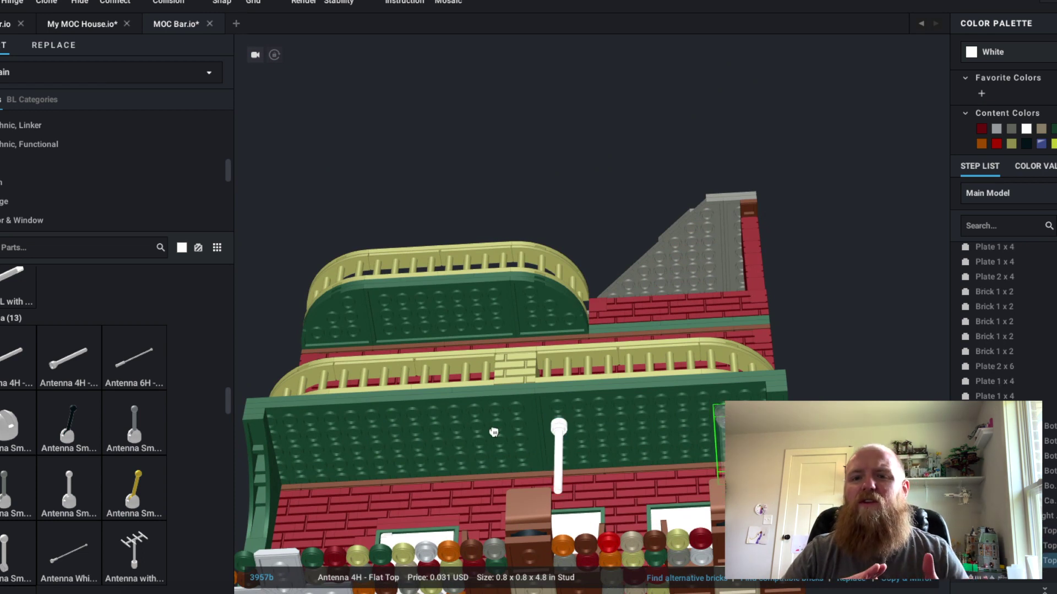
Move the light reflector dish to the underside of the lower balcony, above the leftmost door
right_click_drag(412, 468, 359, 392)
right_click_drag(666, 339, 542, 453)
left_click_drag(540, 400, 543, 459)
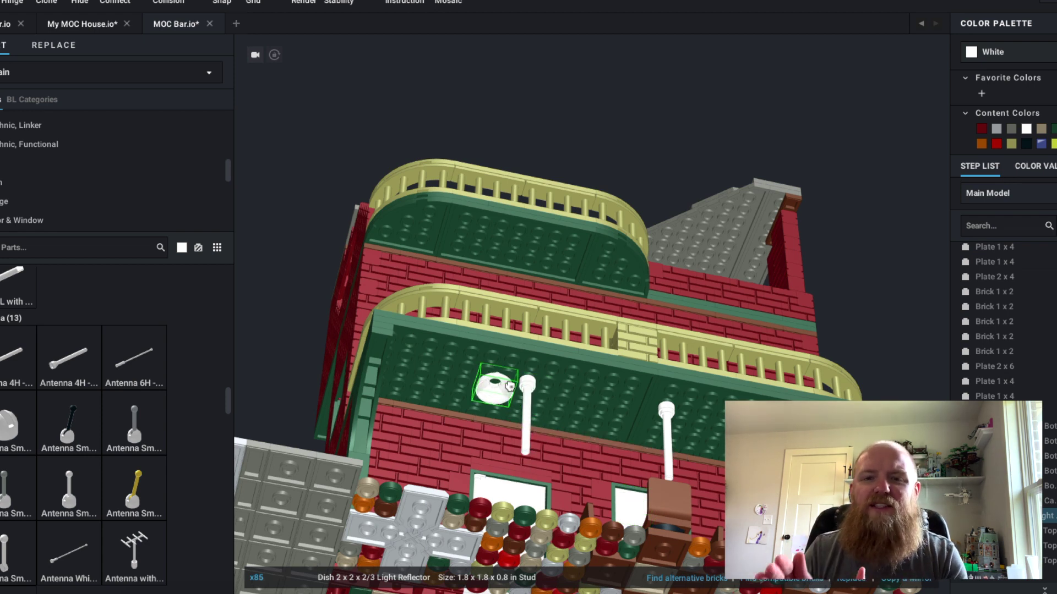
left_click_drag(510, 386, 542, 394)
Delete the antennas hanging beneath the left and middle parts of the lower balcony
left_click(529, 441)
key("Delete")
left_click(667, 447)
key("Delete")
Try a clone of the light reflector at the balcony's middle position and undo it
key("c")
left_click(531, 401)
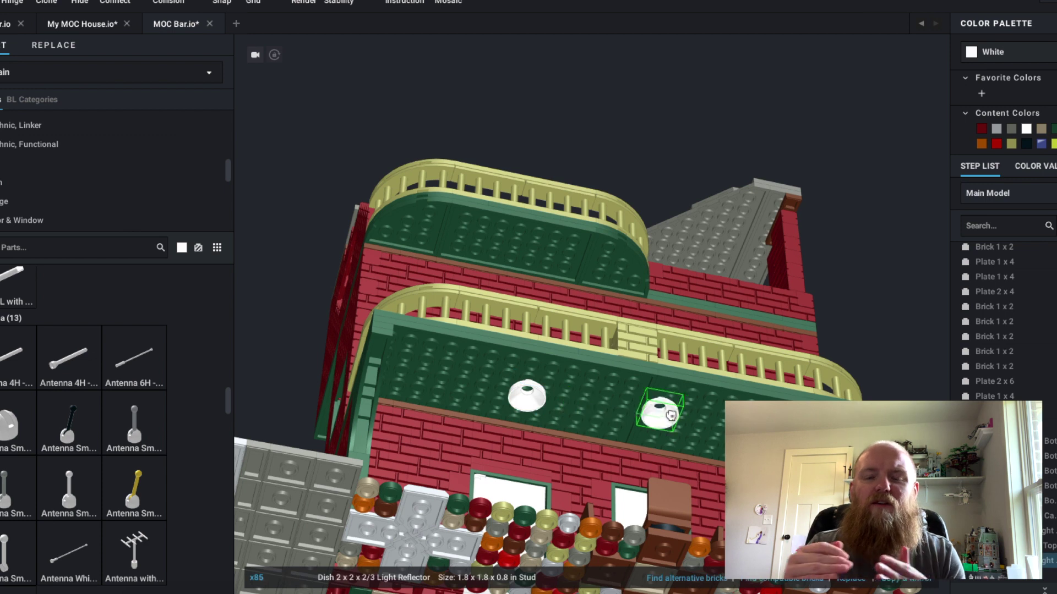
key("ctrl+z")
key("ctrl+z")
key("ctrl+z")
key("ctrl+z")
key("ctrl+z")
key("ctrl+z")
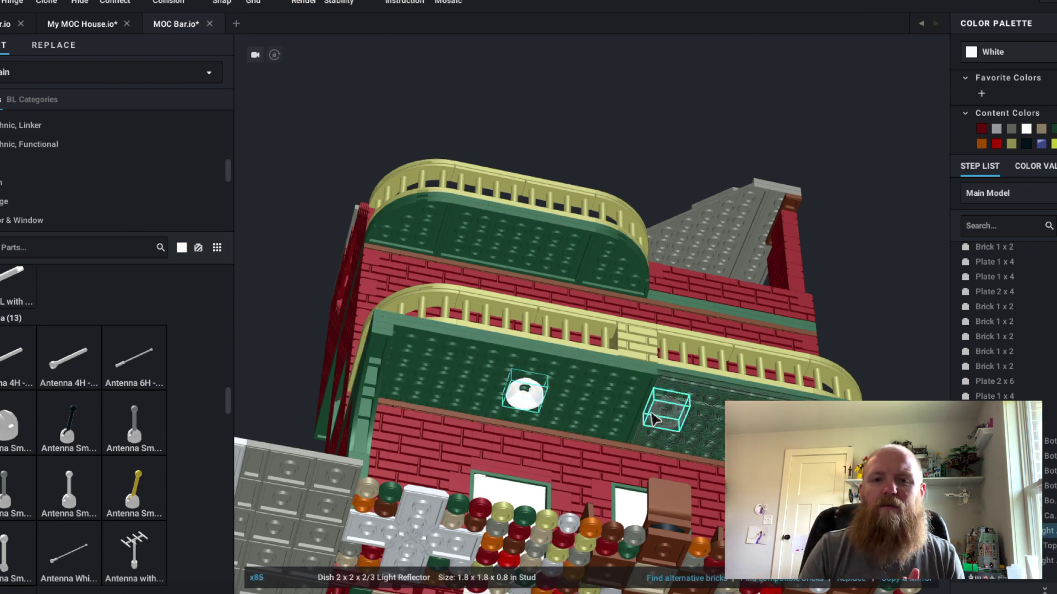
Remove the leftover antenna and clone the light reflector to the middle and right positions beneath the lower balcony
key("Delete")
key("c")
left_click(663, 421)
left_click(828, 456)
right_click_drag(660, 308, 620, 330)
Place a Minifigure, Baby / Toddler Head (Plain) inside the left light reflector as its bulb
scroll(144, 200, "down", 5)
left_click(126, 186)
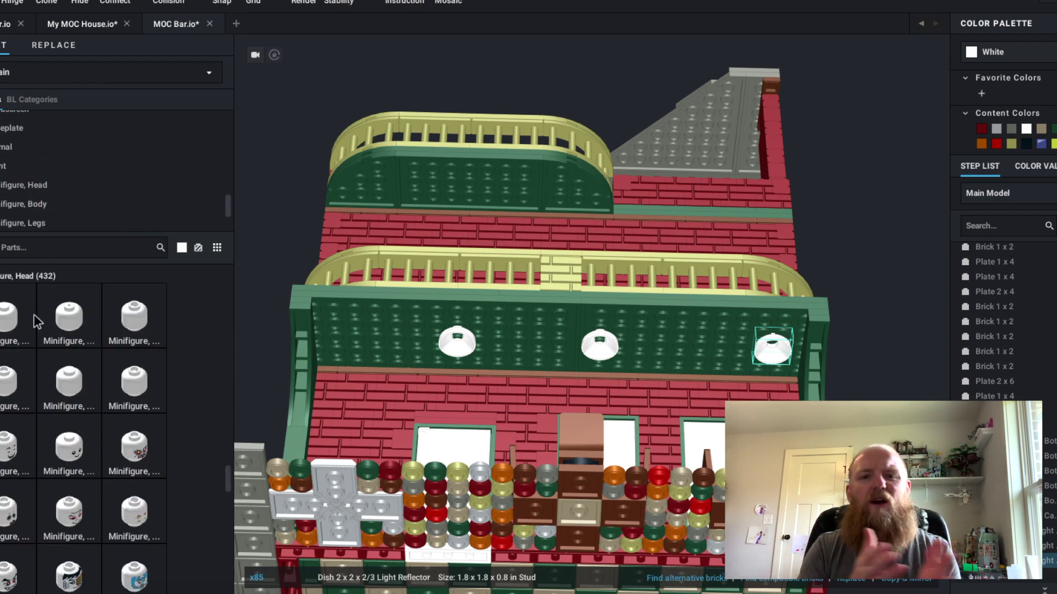
left_click(34, 316)
left_click(456, 338)
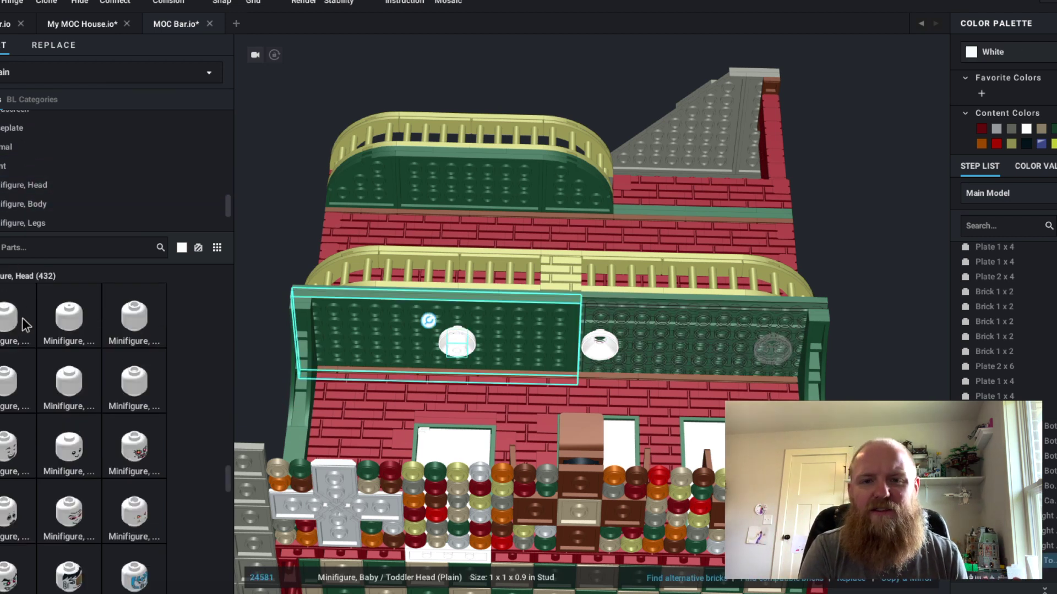
left_click(563, 356)
key("Escape")
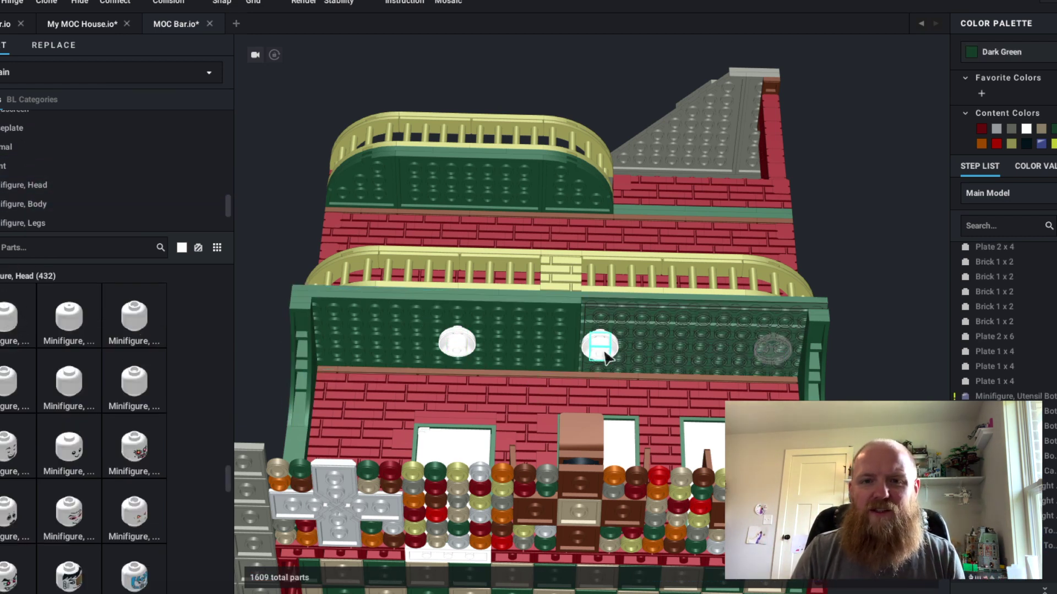
Delete the misplaced part and fit a plain baby head inside the middle light reflector
left_click(604, 353)
key("Delete")
left_click(778, 355)
left_click(69, 317)
left_click(604, 351)
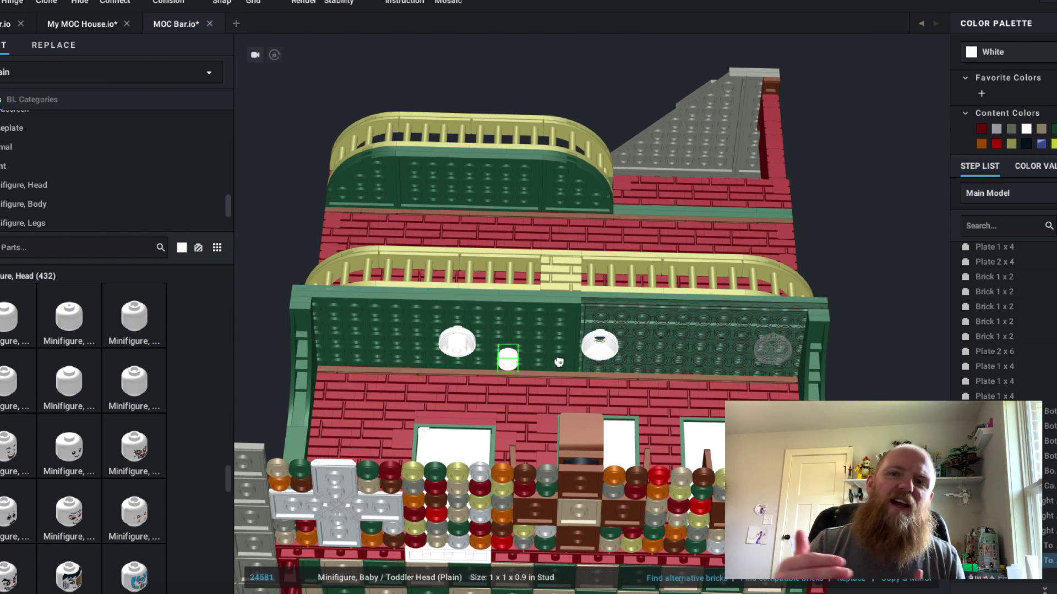
Shift the right light reflector inward along the balcony and fit a plain baby head inside it
left_click(784, 354)
left_click(711, 359)
key("ctrl+z")
left_click(1013, 516)
mouse_move(765, 354)
left_mouse_down()
mouse_move(723, 355)
mouse_move(747, 361)
left_mouse_up()
Color the three baby head bulbs Trans-Fire Yellow and the three light reflectors black
left_click(1035, 51)
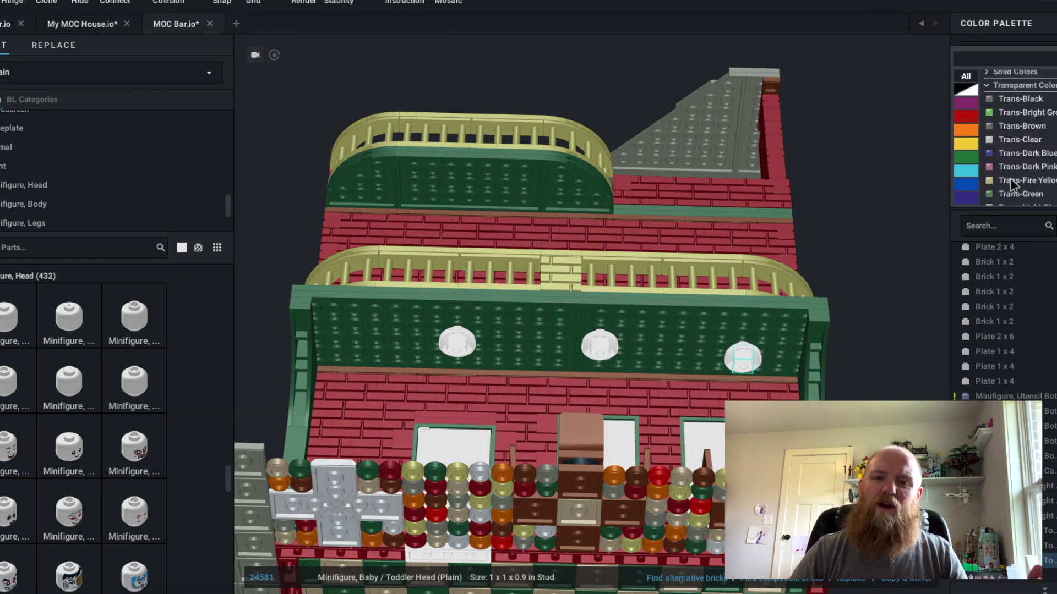
scroll(1010, 179, "down", 3)
left_click(1027, 101)
left_click(599, 347)
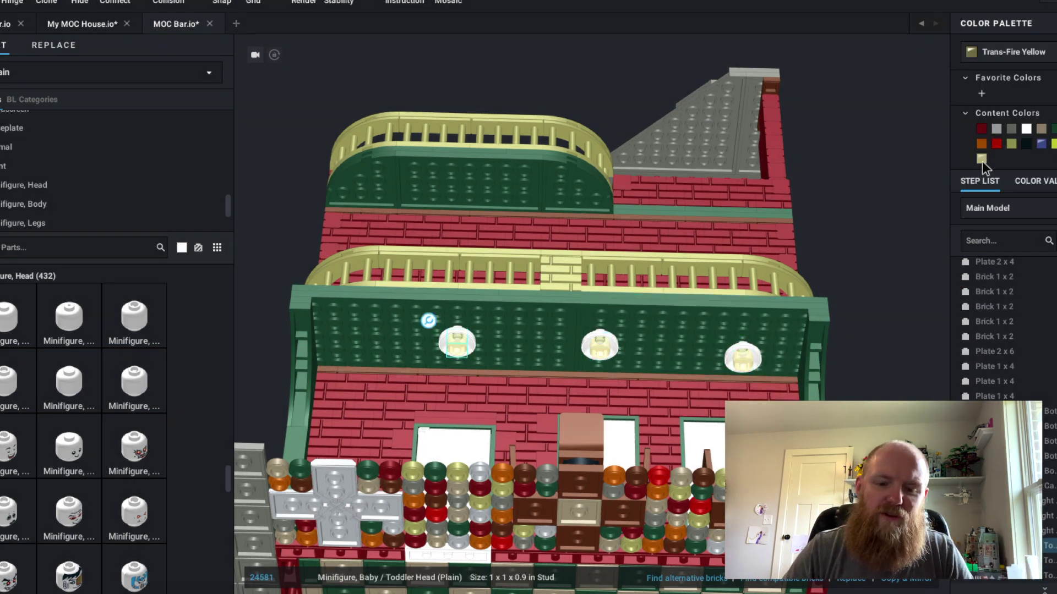
left_click(1023, 147)
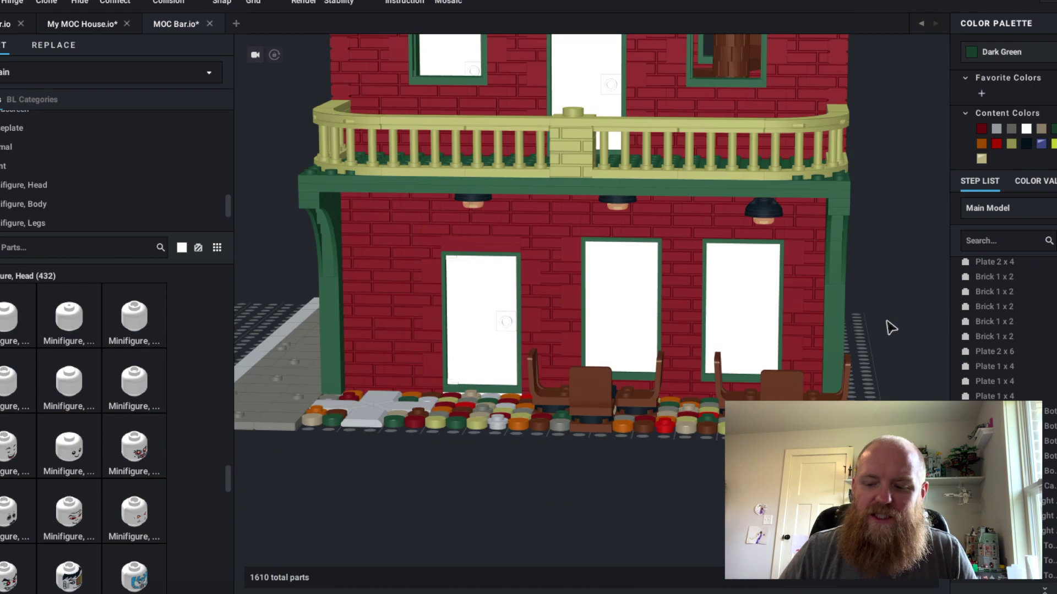